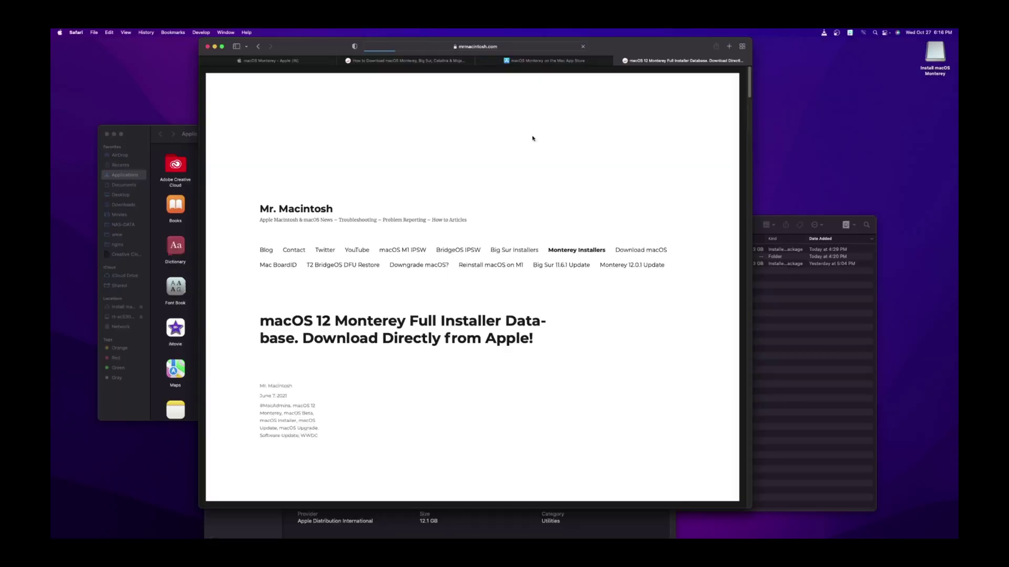
# - Scroll down to the Monterey installer tables and close the App Store Monterey listing
pyautogui.scroll(-10, 511, 265)
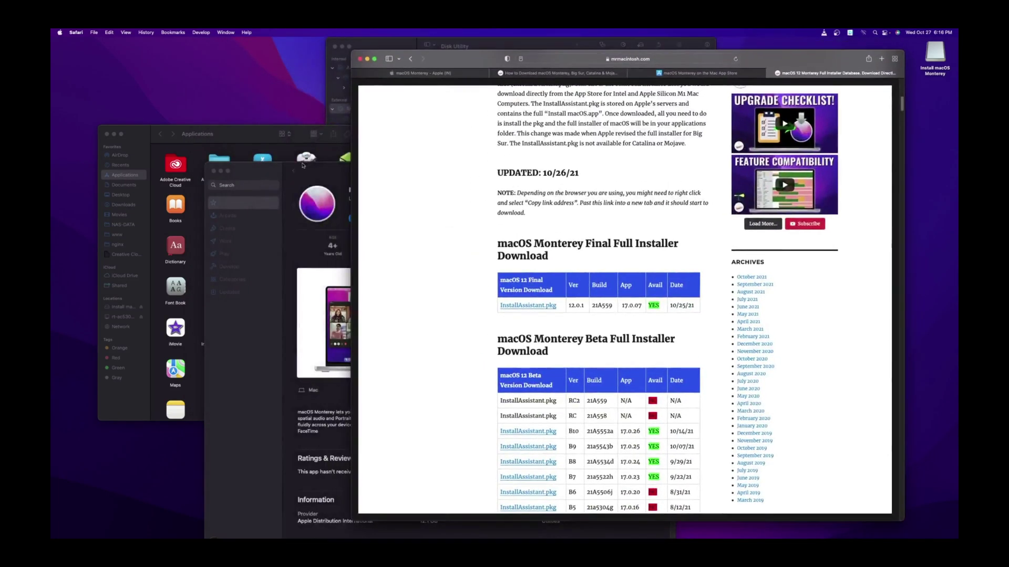
pyautogui.click(302, 165)
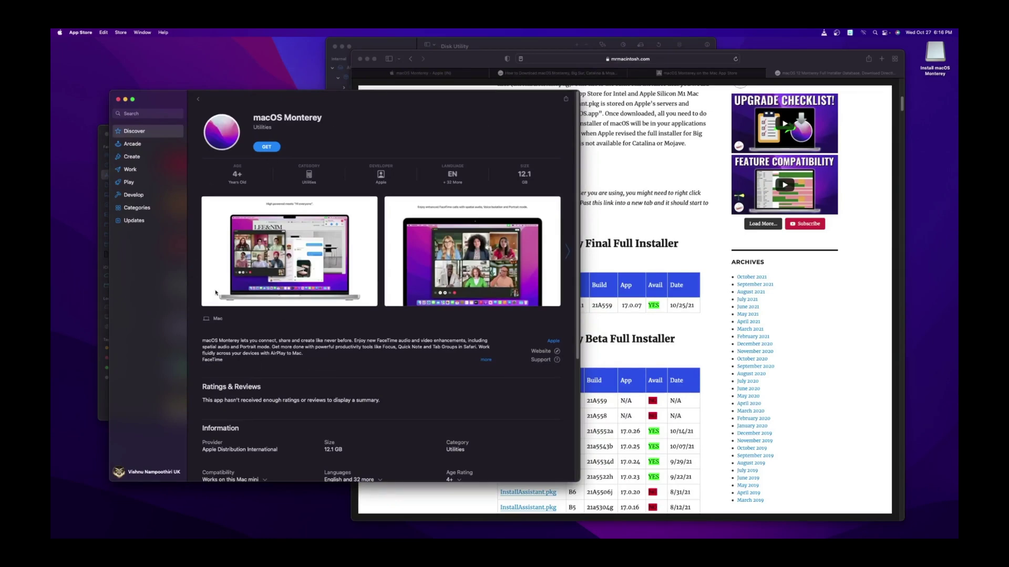
pyautogui.click(119, 99)
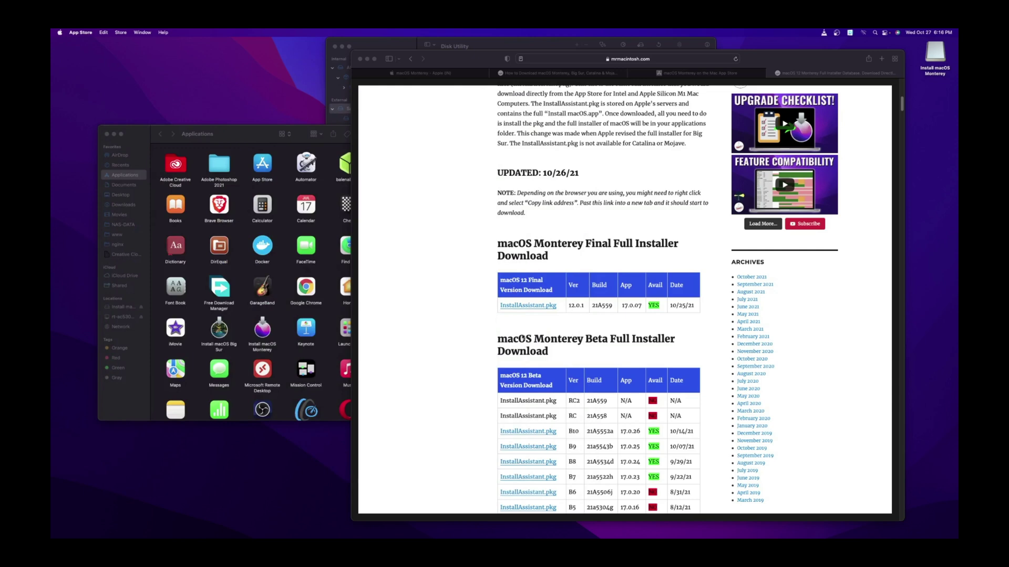
# - Show the package contents of the Install macOS Monterey app in Downloads
pyautogui.click(367, 58)
pyautogui.click(606, 239)
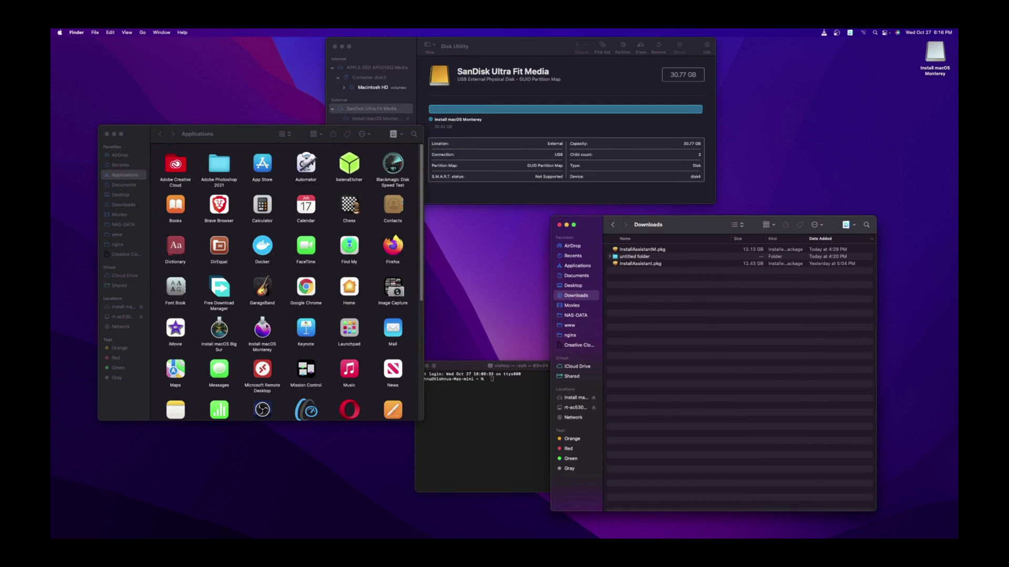
pyautogui.click(264, 326)
pyautogui.rightClick(265, 327)
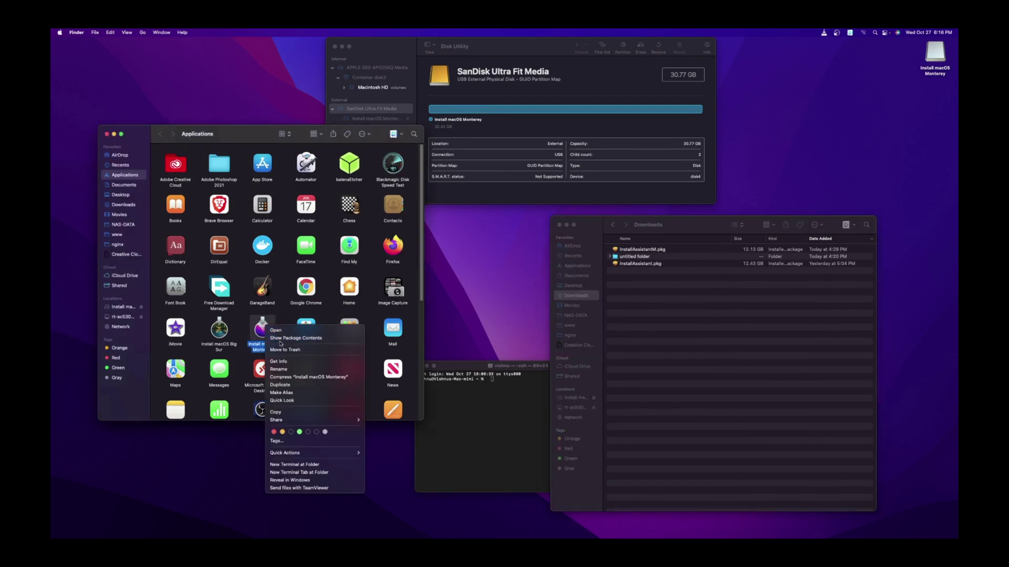
pyautogui.click(284, 338)
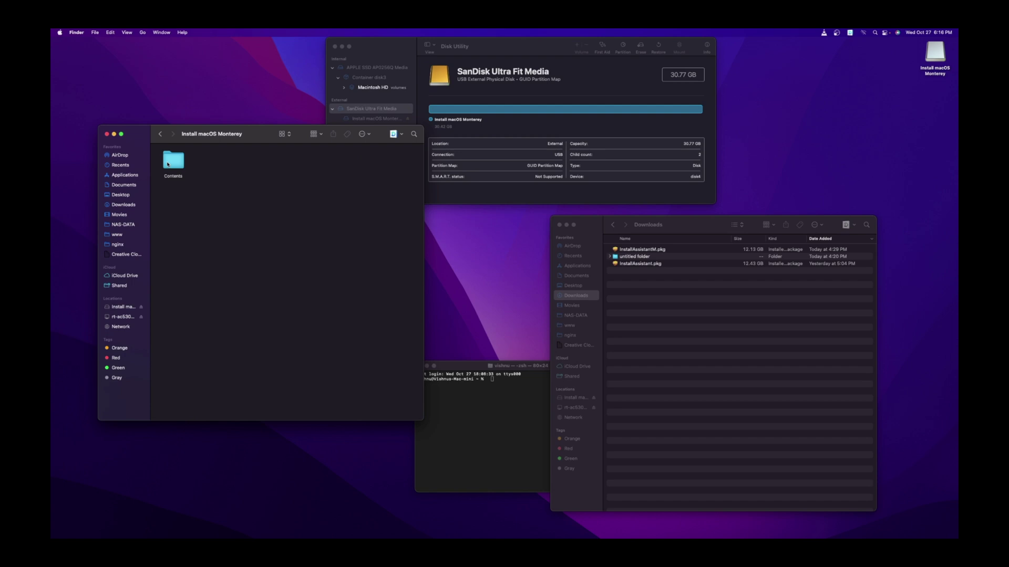
# - Drag createinstallmedia from Contents > Resources into the Terminal prompt
pyautogui.doubleClick(168, 165)
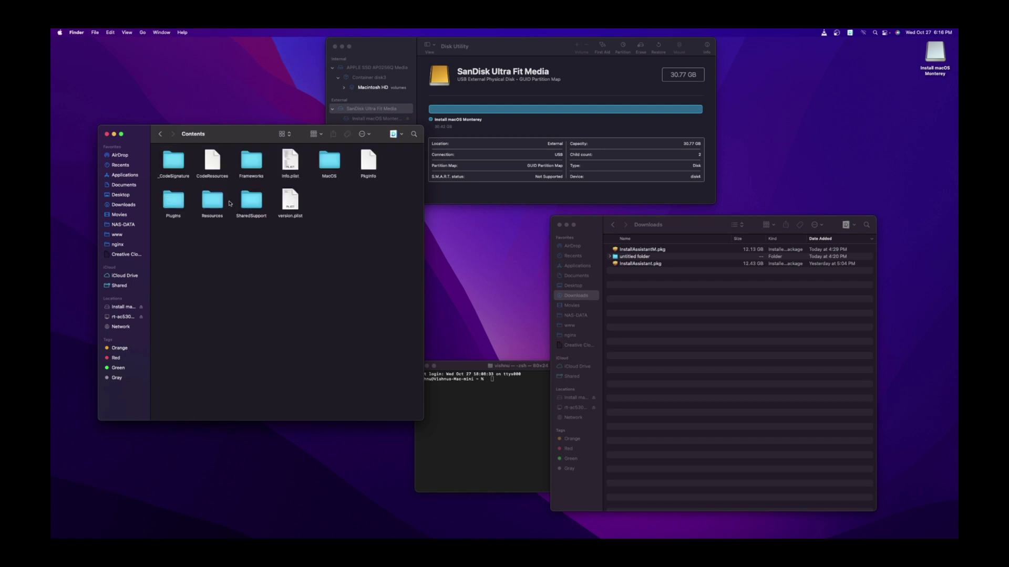
pyautogui.doubleClick(212, 200)
pyautogui.moveTo(179, 245); pyautogui.dragTo(470, 424)
pyautogui.moveTo(458, 365); pyautogui.dragTo(454, 278)
# - Enlarge Terminal text and make the command 'sudo …/createinstallmedia --volume'
pyautogui.press('super+plus')
pyautogui.press('super+plus')
pyautogui.press('super+plus')
pyautogui.press('super+plus')
pyautogui.press('super+plus')
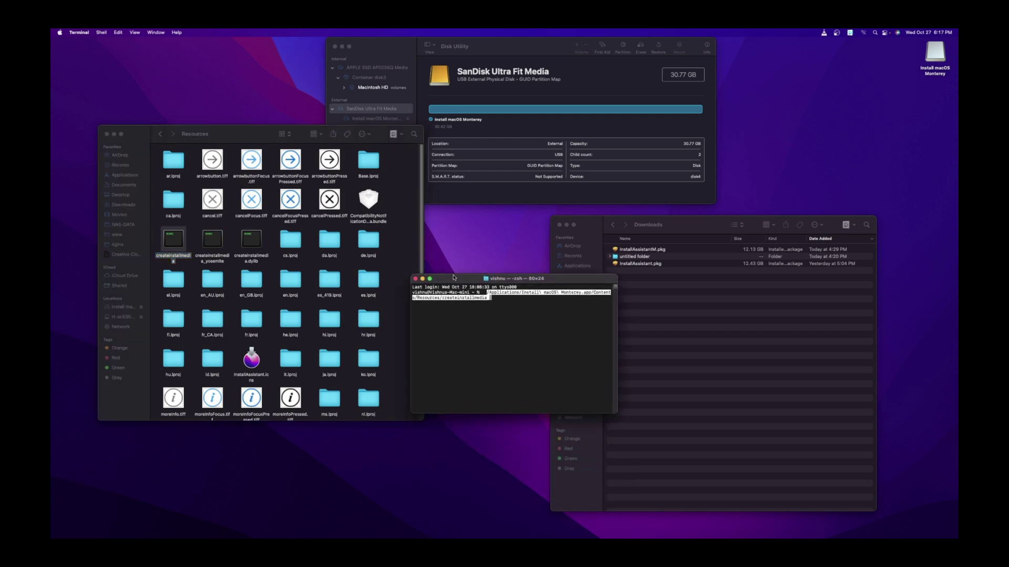
pyautogui.press('Left')
pyautogui.press('Left')
pyautogui.press('Left')
pyautogui.press('Left')
pyautogui.press('Left')
pyautogui.press('Left')
pyautogui.press('Left')
pyautogui.press('Left')
pyautogui.press('Left')
pyautogui.press('Left')
pyautogui.press('Left')
pyautogui.press('Left')
pyautogui.press('Left')
pyautogui.press('Left')
pyautogui.press('Left')
pyautogui.press('Left')
pyautogui.press('Left')
pyautogui.press('Left')
pyautogui.press('Left')
pyautogui.press('Left')
pyautogui.press('Left')
pyautogui.press('Left')
pyautogui.press('Left')
pyautogui.press('Left')
pyautogui.press('Left')
pyautogui.press('Left')
pyautogui.press('Left')
pyautogui.press('Left')
pyautogui.press('Left')
pyautogui.press('Left')
pyautogui.press('Left')
pyautogui.press('Left')
pyautogui.press('Left')
pyautogui.press('Left')
pyautogui.press('Left')
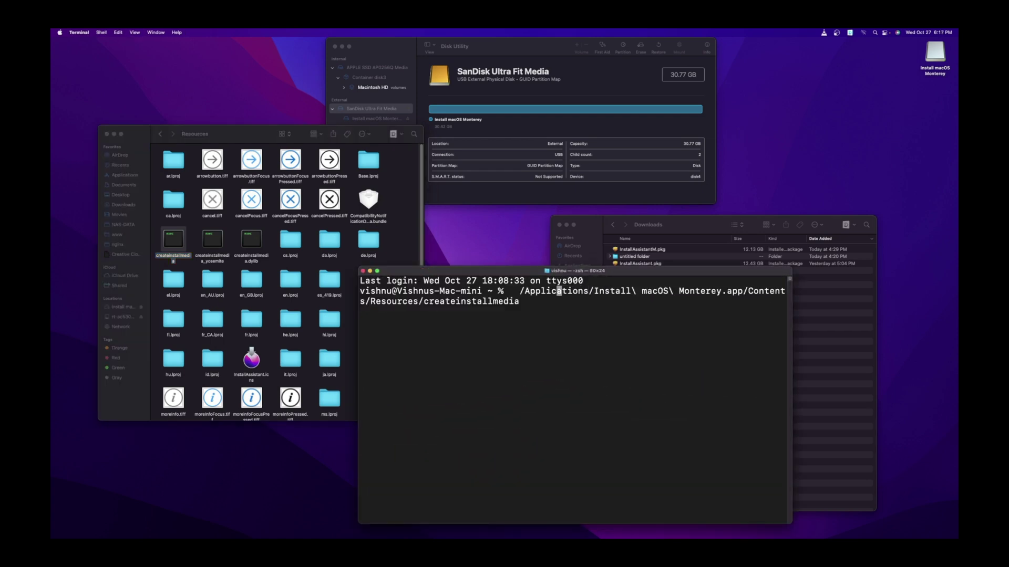
pyautogui.write('sudo')
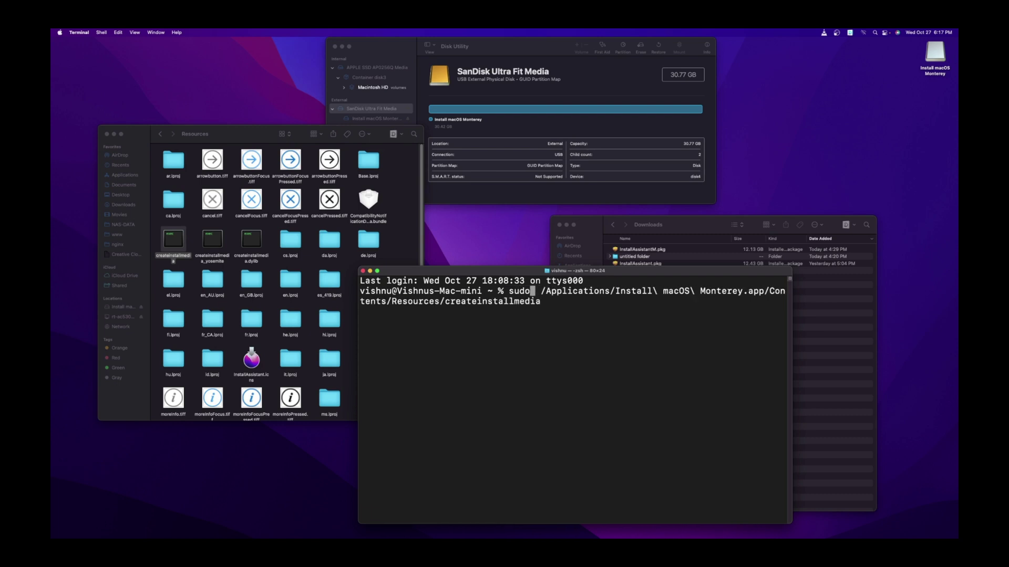
pyautogui.hotkey('ctrl', 'e')
pyautogui.write('--volume')
# - Erase SanDisk Ultra Fit Media as Mac OS Extended (Journaled), GUID Partition Map, then view the Untitled volume
pyautogui.click(447, 99)
pyautogui.click(354, 117)
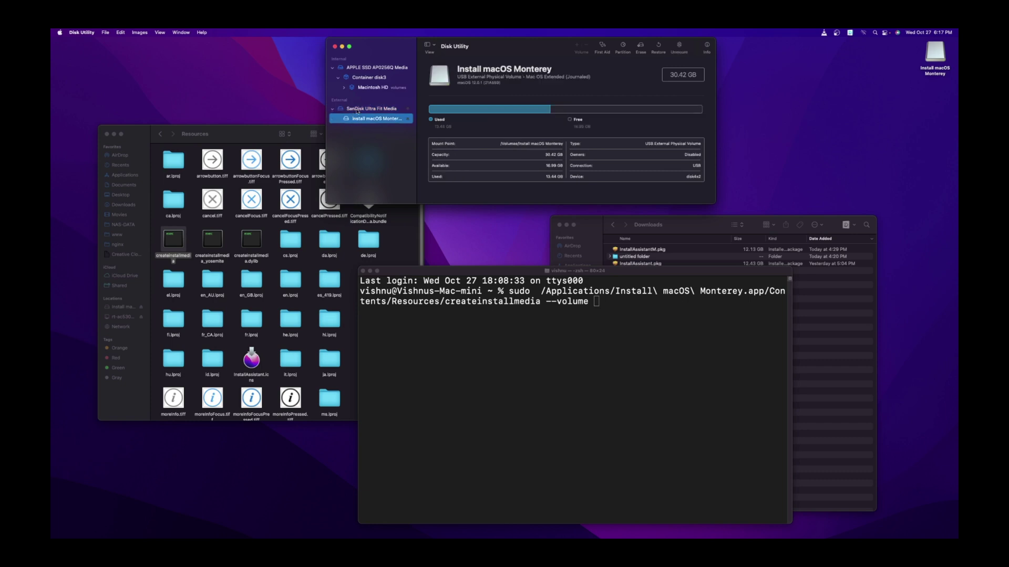
pyautogui.click(363, 107)
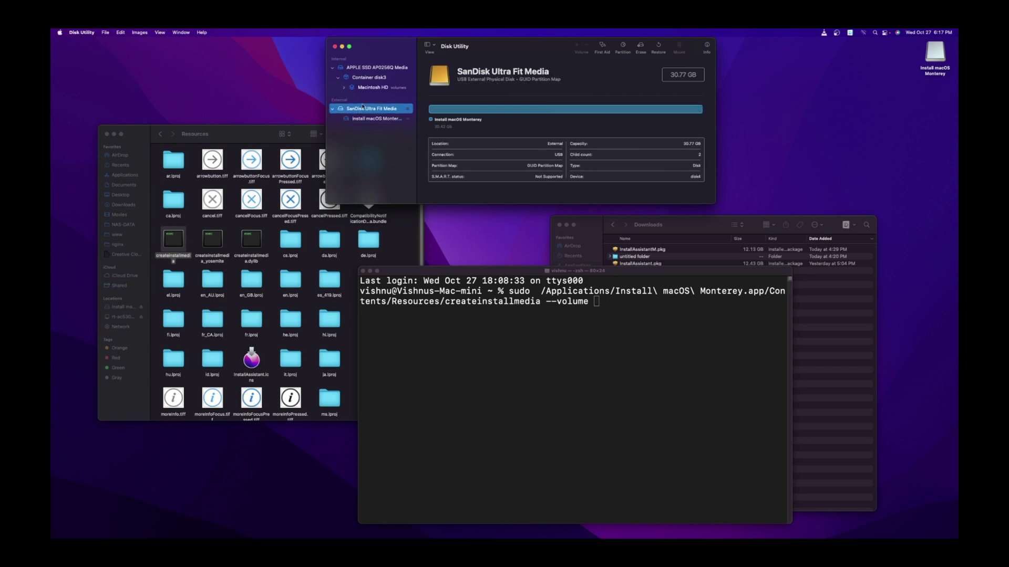
pyautogui.click(640, 47)
pyautogui.click(548, 136)
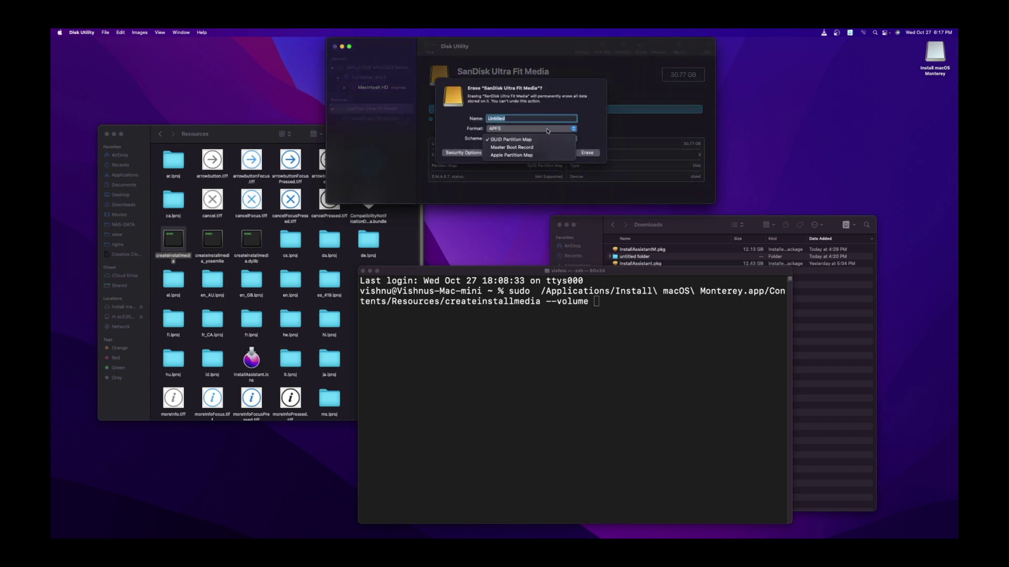
pyautogui.click(542, 138)
pyautogui.click(542, 129)
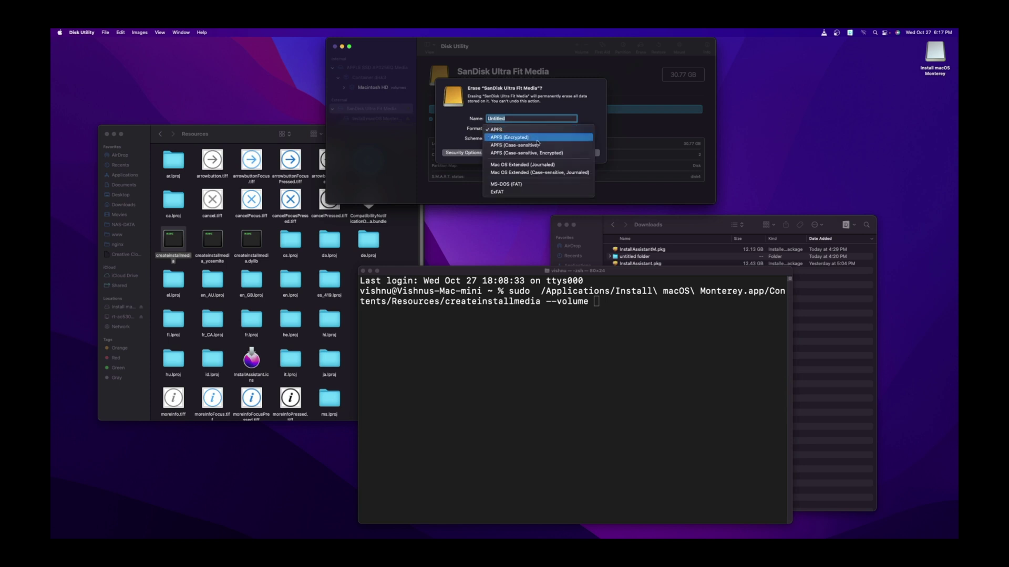
pyautogui.click(547, 164)
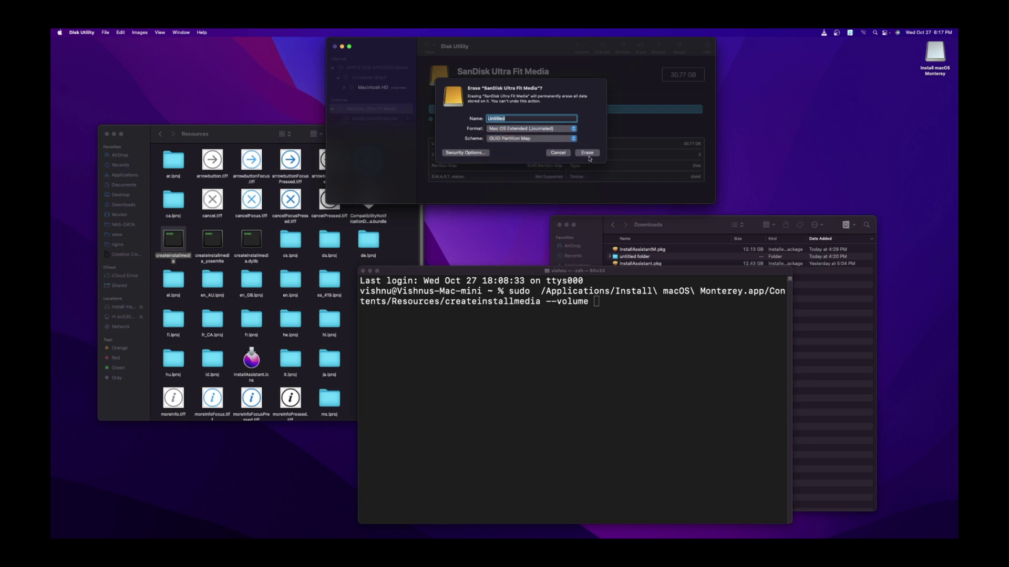
pyautogui.click(588, 154)
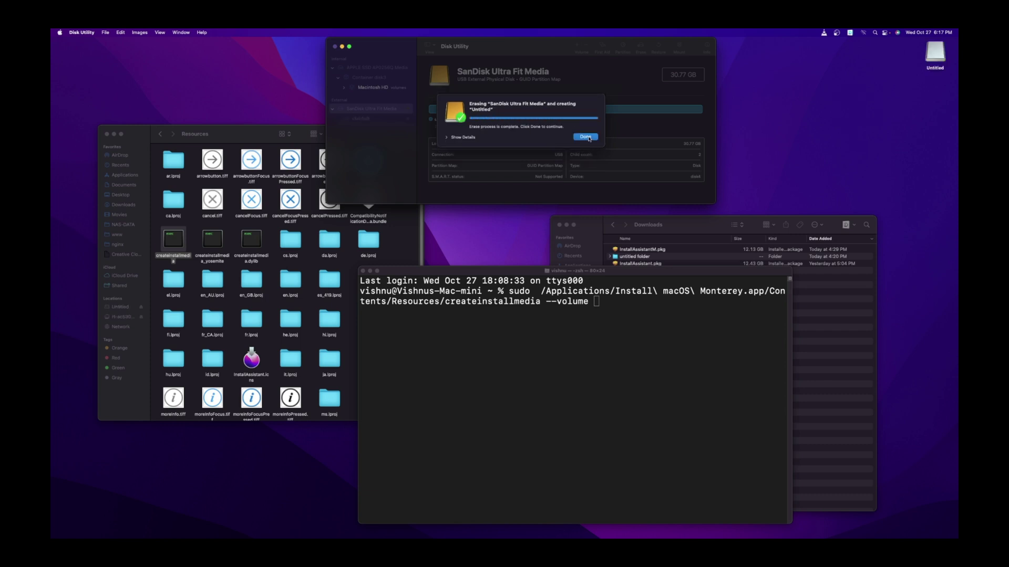
pyautogui.click(586, 137)
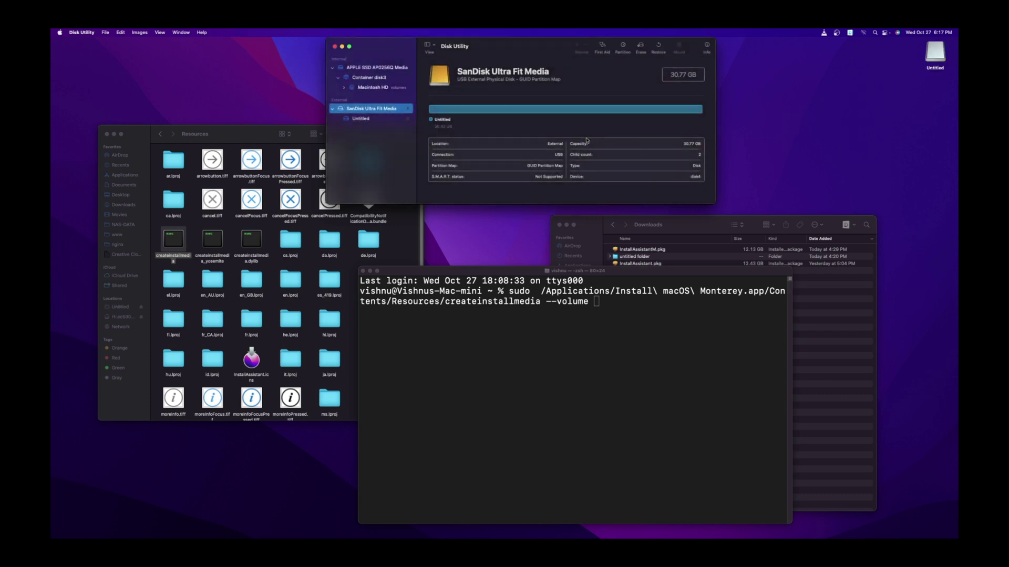
pyautogui.click(391, 120)
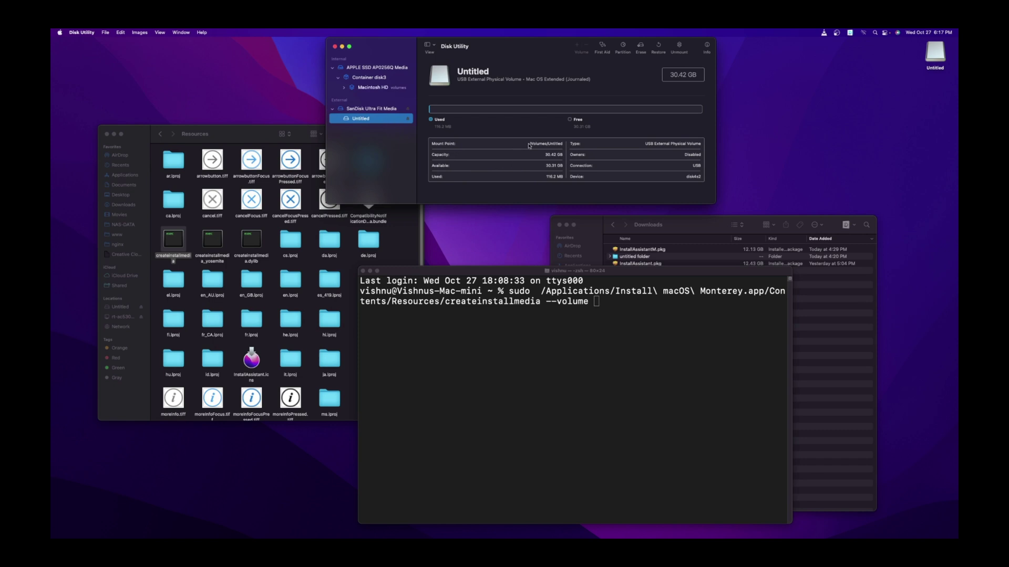
# - Copy the /Volumes/Untitled mount point from Disk Utility and paste it after --volume
pyautogui.tripleClick(552, 144)
pyautogui.rightClick(552, 145)
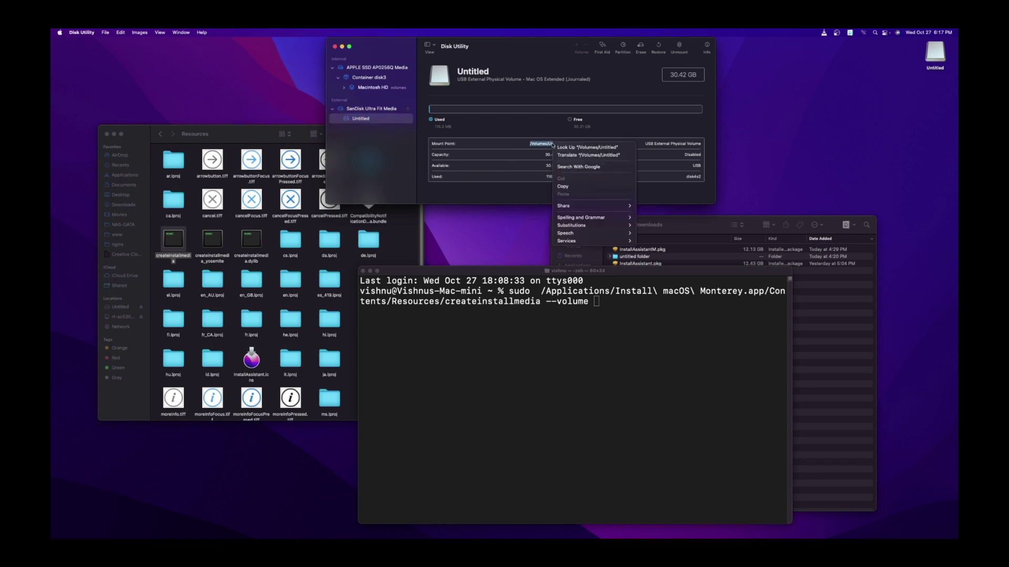
pyautogui.click(564, 187)
pyautogui.click(625, 311)
pyautogui.rightClick(626, 311)
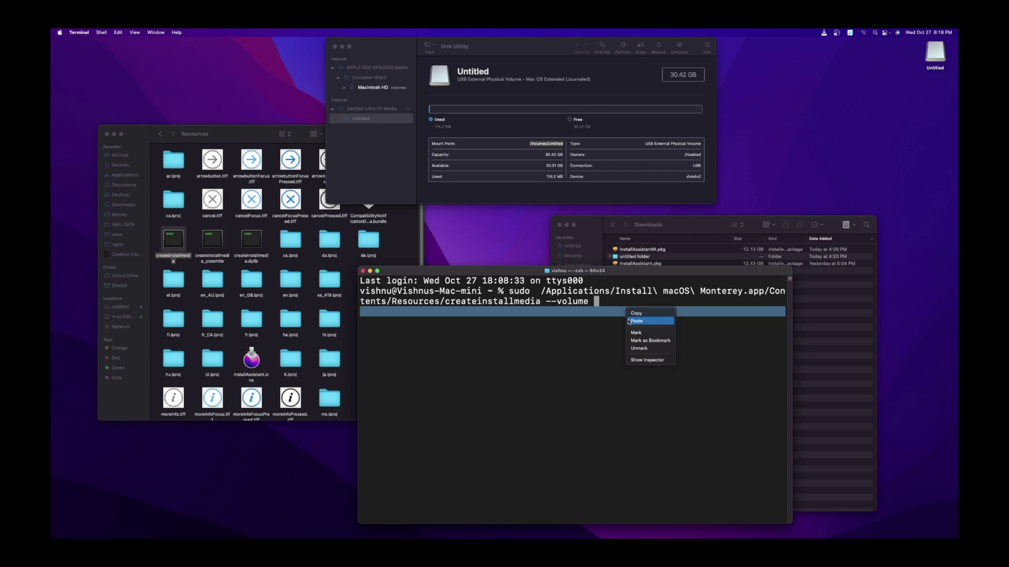
pyautogui.click(635, 321)
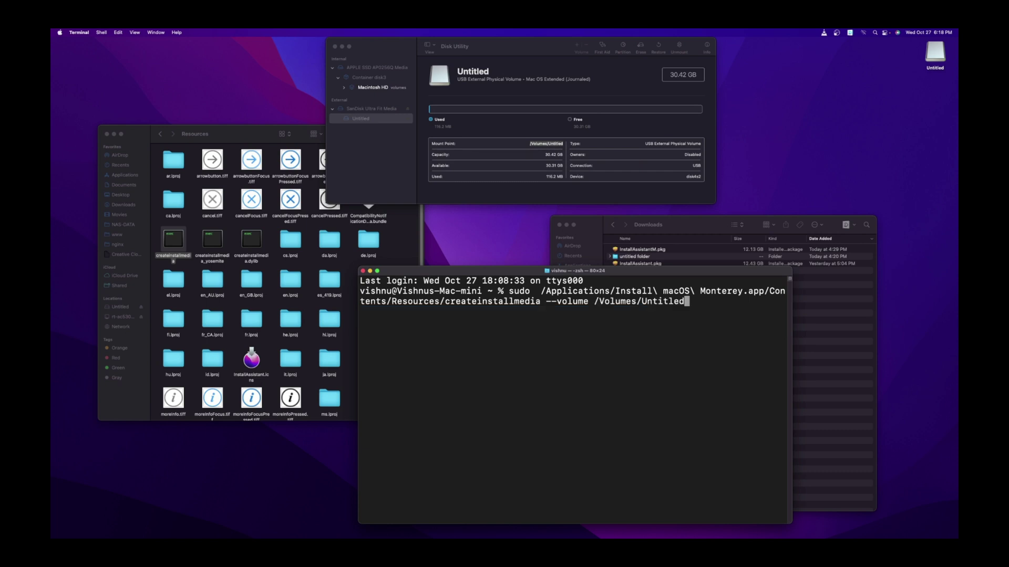
# - Run createinstallmedia, enter the admin password and confirm erasing the drive with y
pyautogui.press('Return')
pyautogui.press('Return')
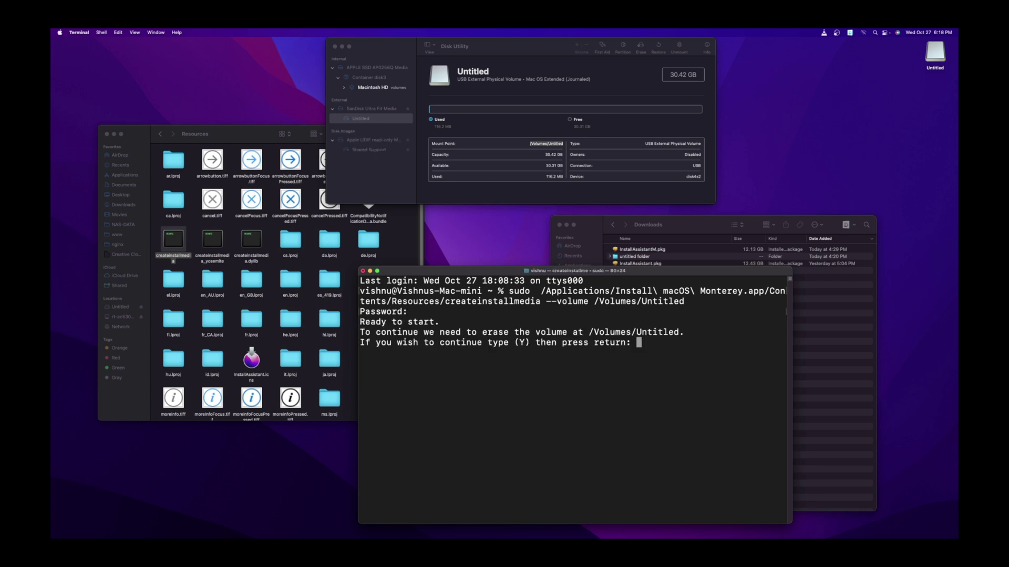
pyautogui.write('y')
pyautogui.press('Return')
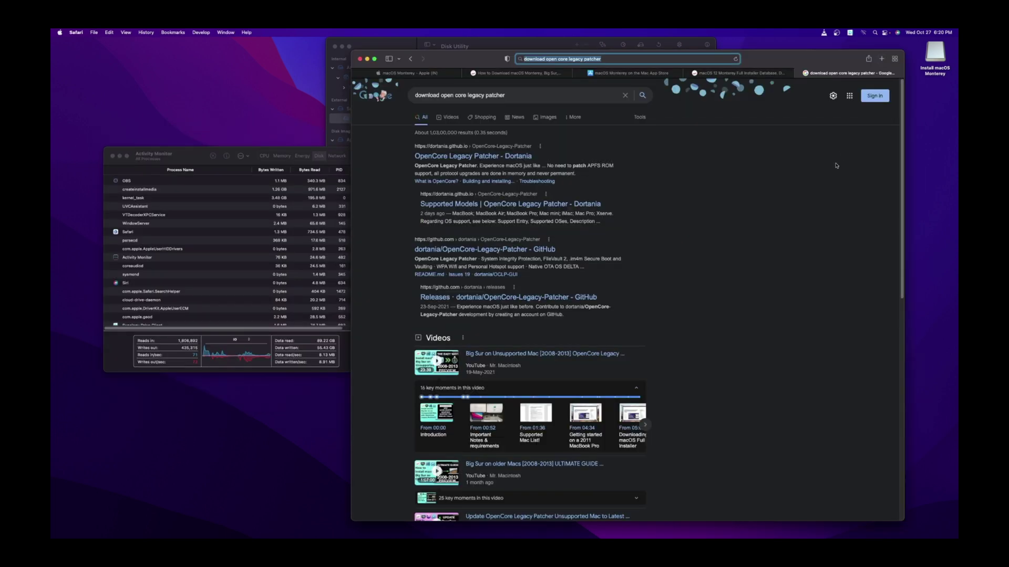
# - Download the Nightly OpenCore Patcher (TUI) build from the patcher's GitHub repository
pyautogui.click(473, 157)
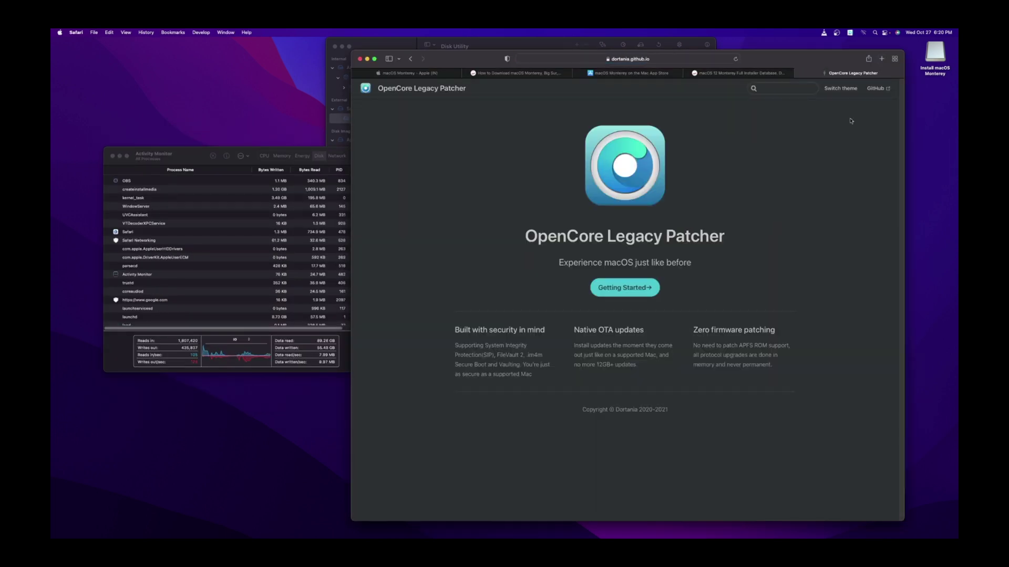
pyautogui.click(875, 88)
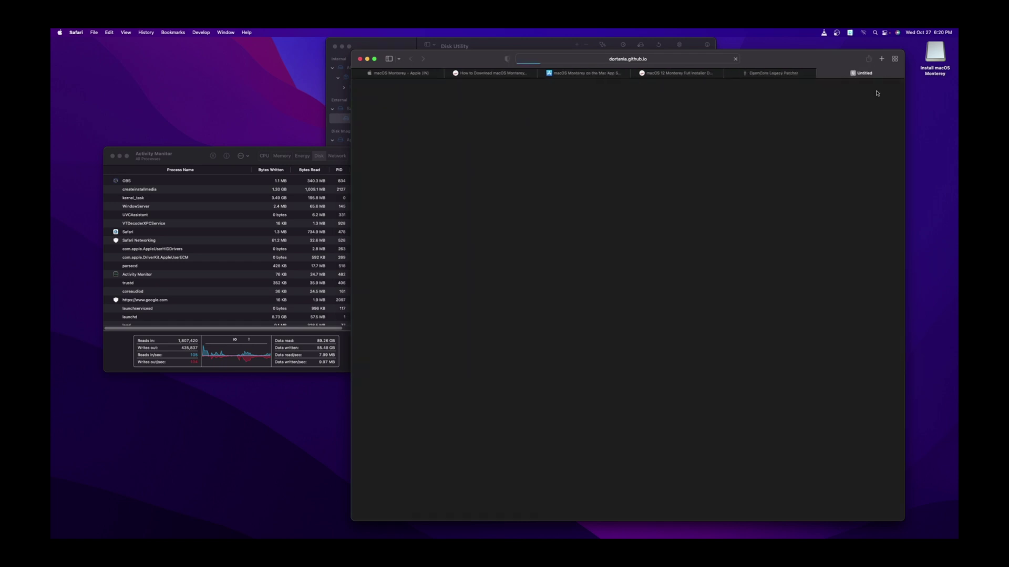
pyautogui.scroll(-10, 585, 348)
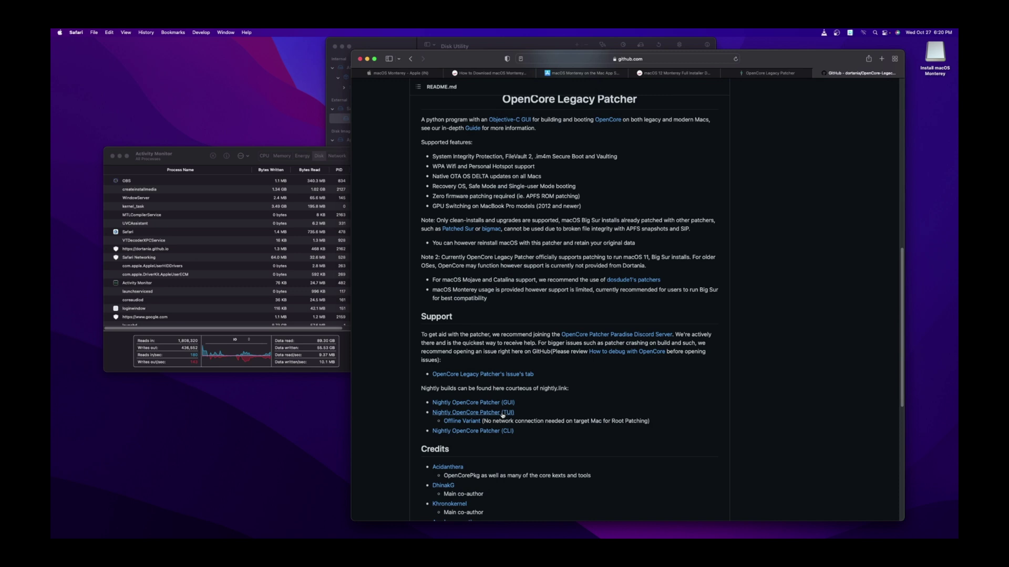
pyautogui.click(503, 415)
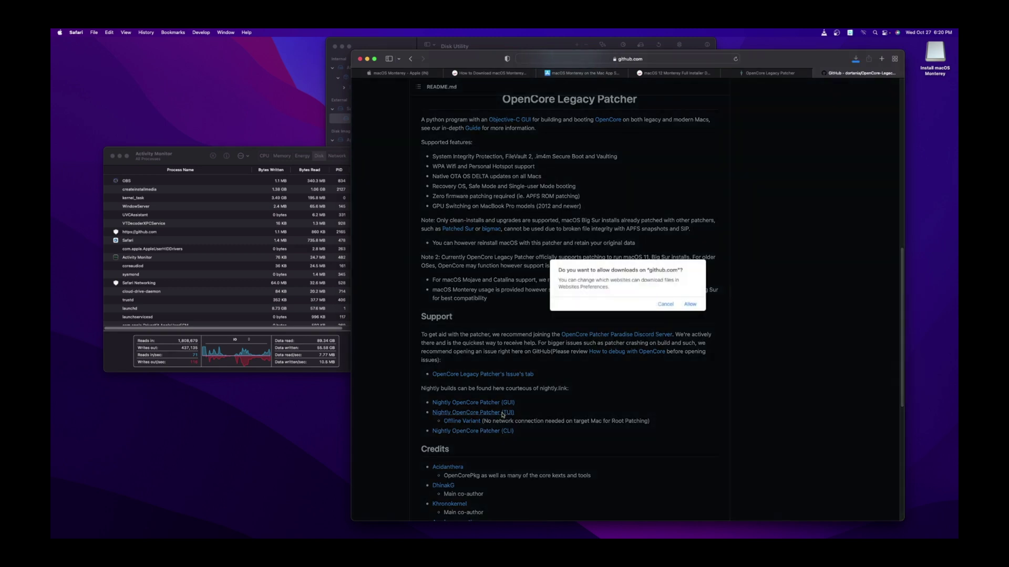
pyautogui.click(690, 304)
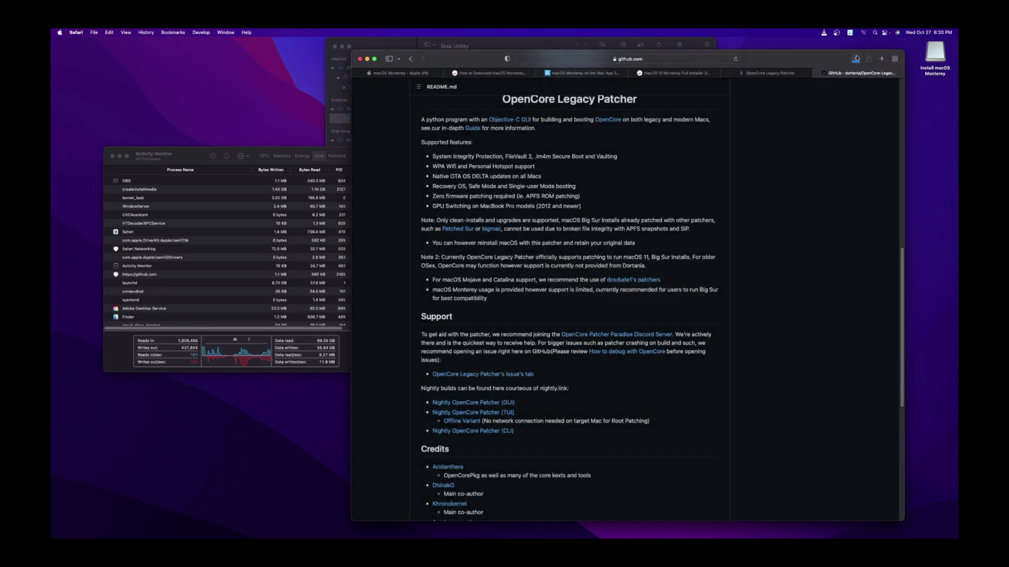
pyautogui.click(856, 58)
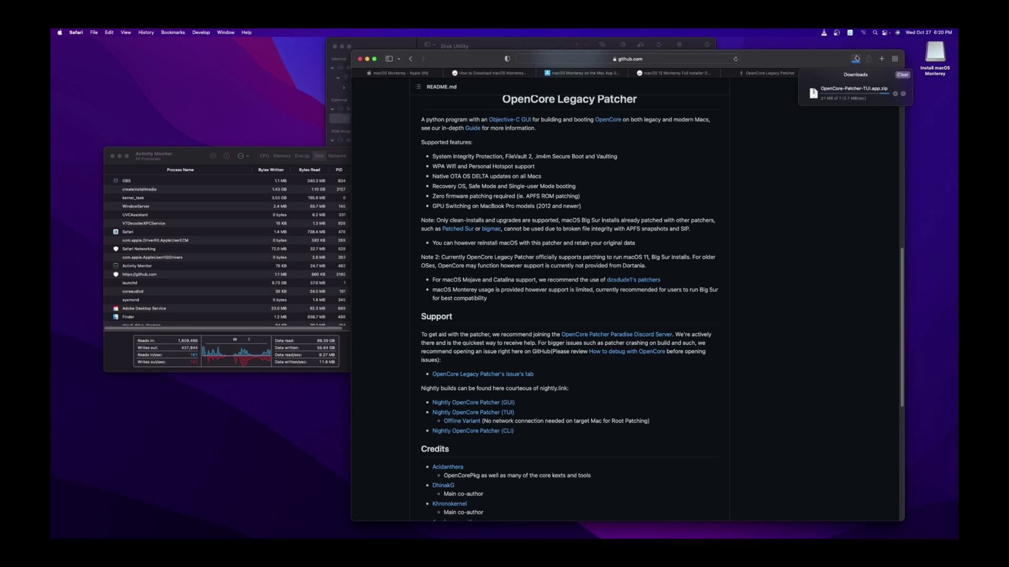
pyautogui.moveTo(818, 60); pyautogui.dragTo(537, 100)
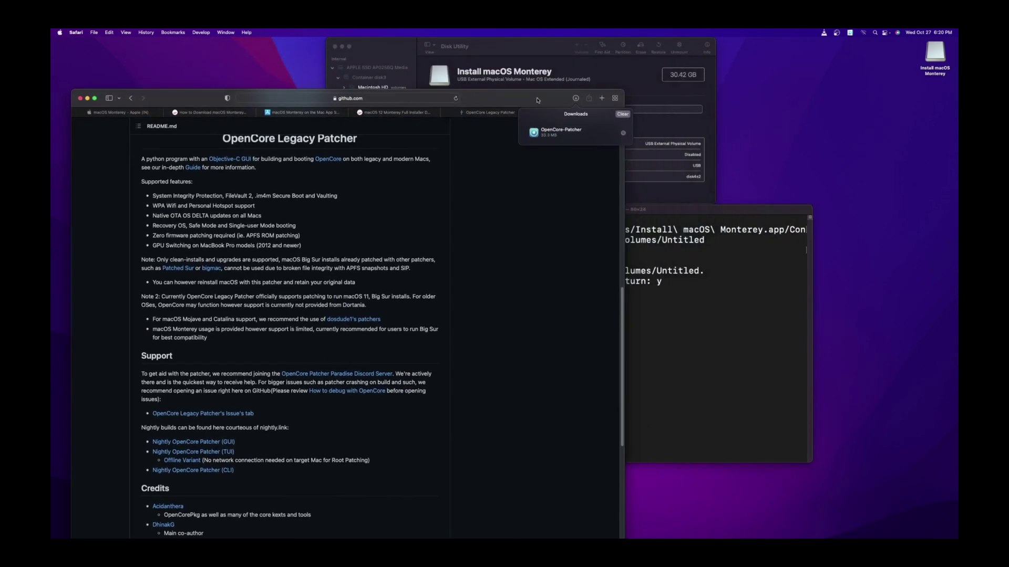
# - Launch the downloaded OpenCore-Patcher app past Gatekeeper and enlarge its text two steps
pyautogui.click(554, 133)
pyautogui.doubleClick(554, 132)
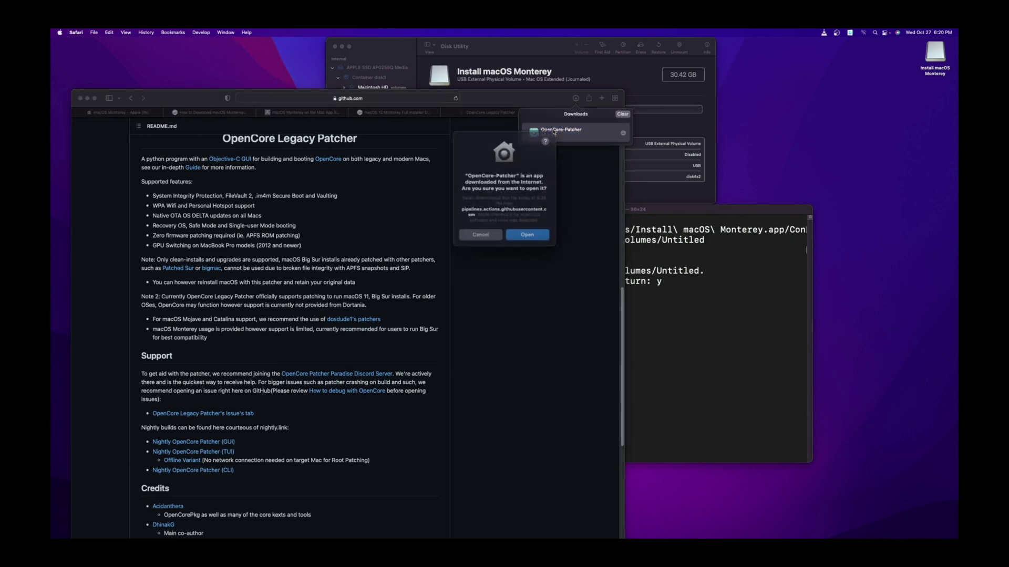
pyautogui.click(524, 230)
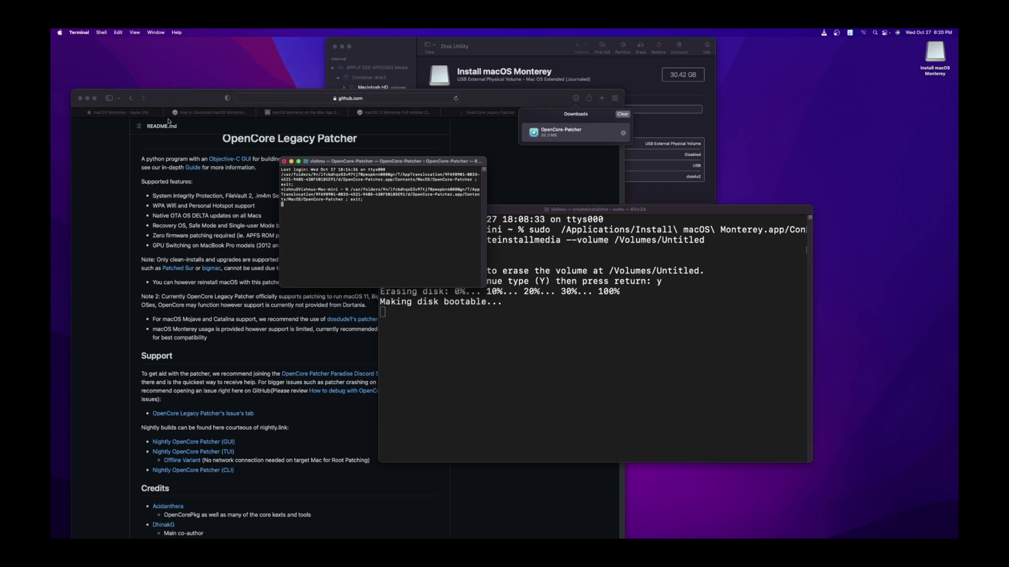
pyautogui.click(87, 98)
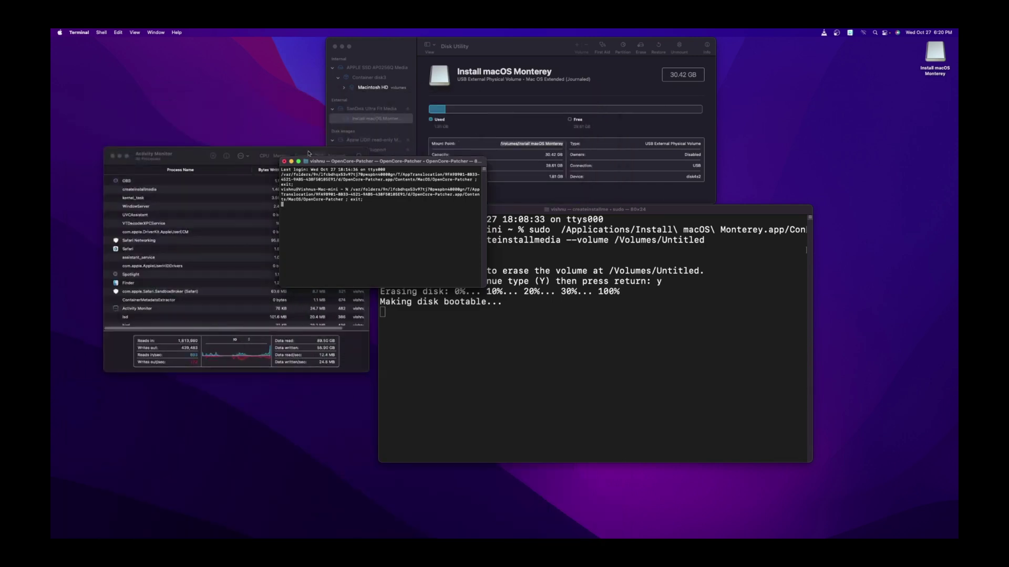
pyautogui.moveTo(366, 165); pyautogui.dragTo(514, 245)
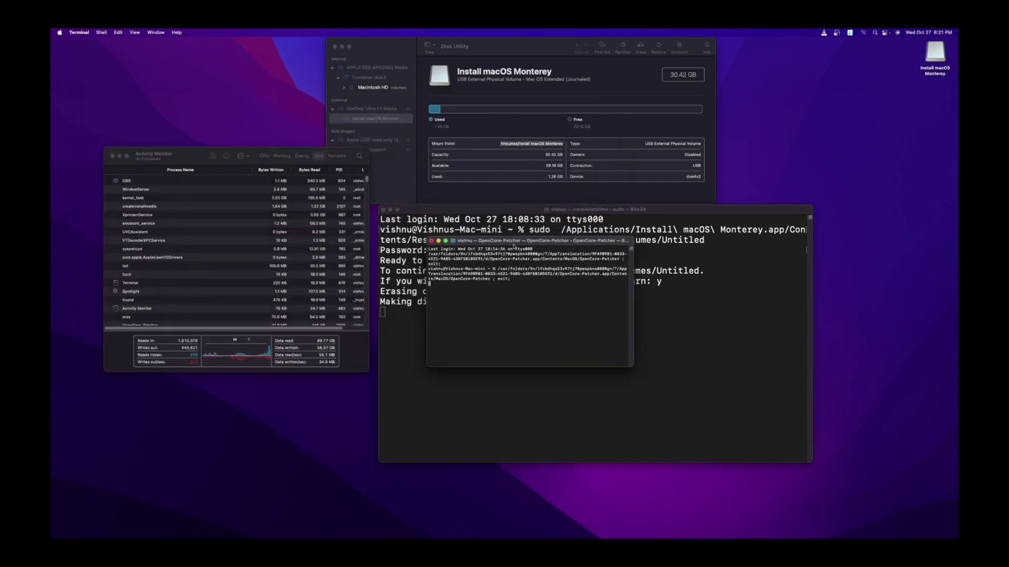
pyautogui.press('super+equal')
pyautogui.press('super+equal')
pyautogui.press('super+equal')
pyautogui.press('super+equal')
pyautogui.press('super+equal')
pyautogui.press('super+equal')
pyautogui.press('super+equal')
pyautogui.press('super+equal')
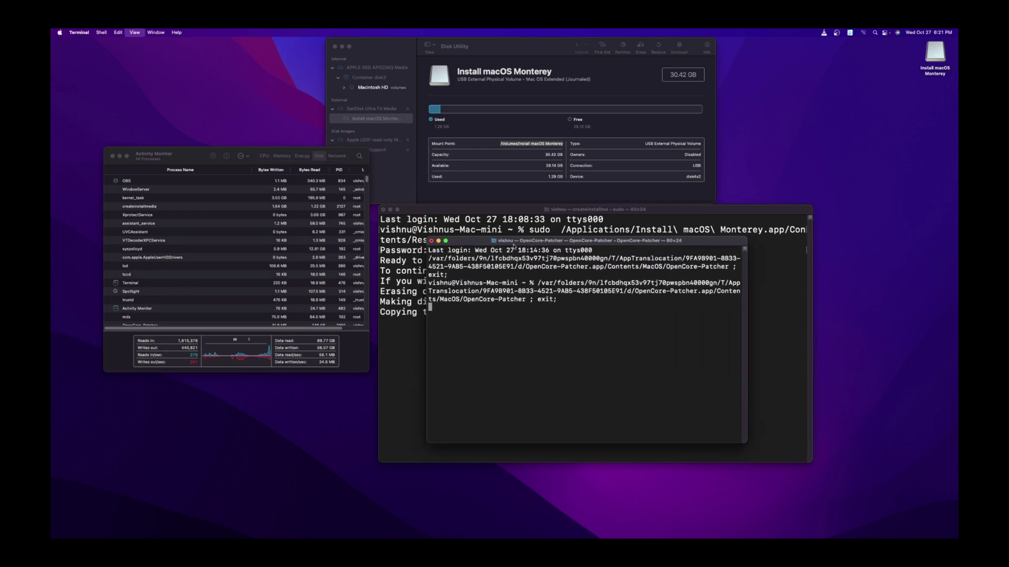
pyautogui.press('super+equal')
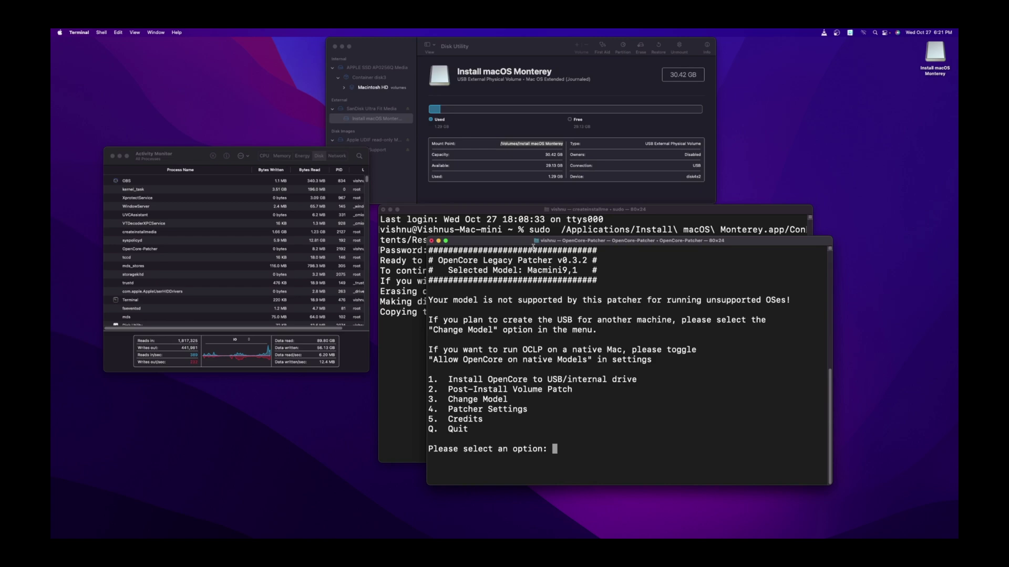
# - Place the patcher right, createinstallmedia Terminal left, and Activity Monitor lower left
pyautogui.moveTo(534, 246); pyautogui.dragTo(549, 313)
pyautogui.scroll(-5, 549, 312)
pyautogui.click(525, 420)
pyautogui.moveTo(516, 240); pyautogui.dragTo(623, 154)
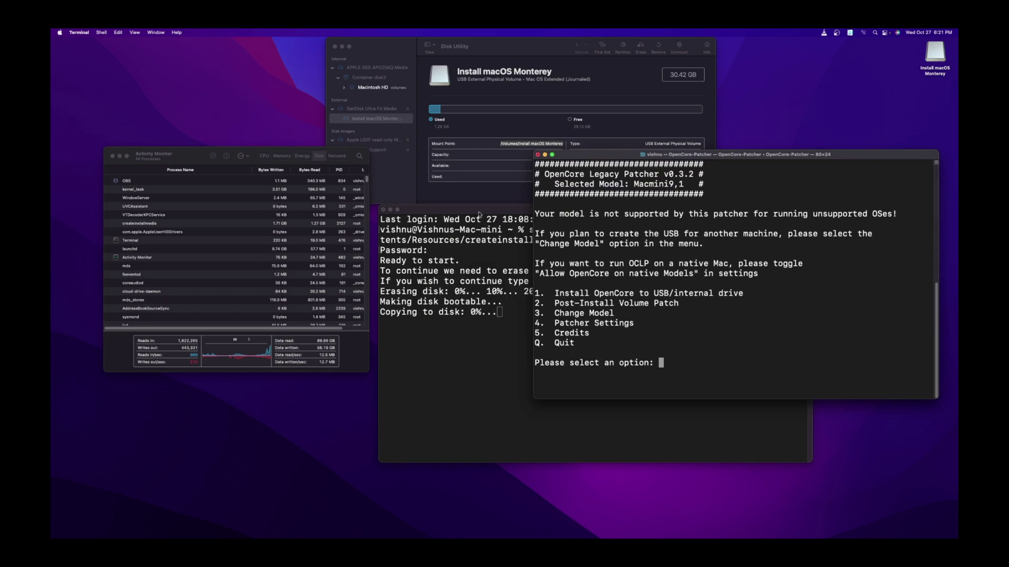
pyautogui.moveTo(528, 210); pyautogui.dragTo(279, 208)
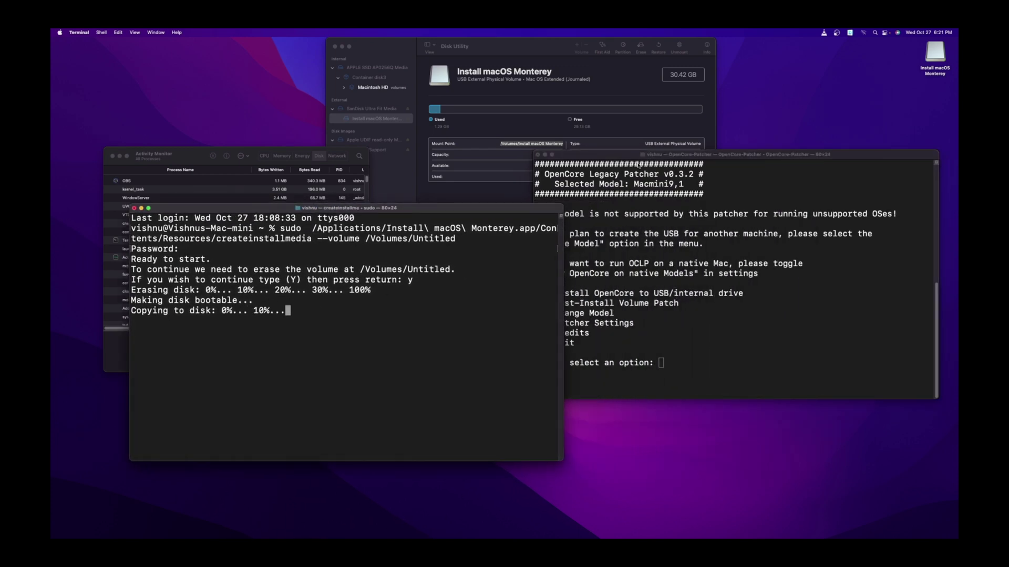
pyautogui.moveTo(639, 156); pyautogui.dragTo(664, 186)
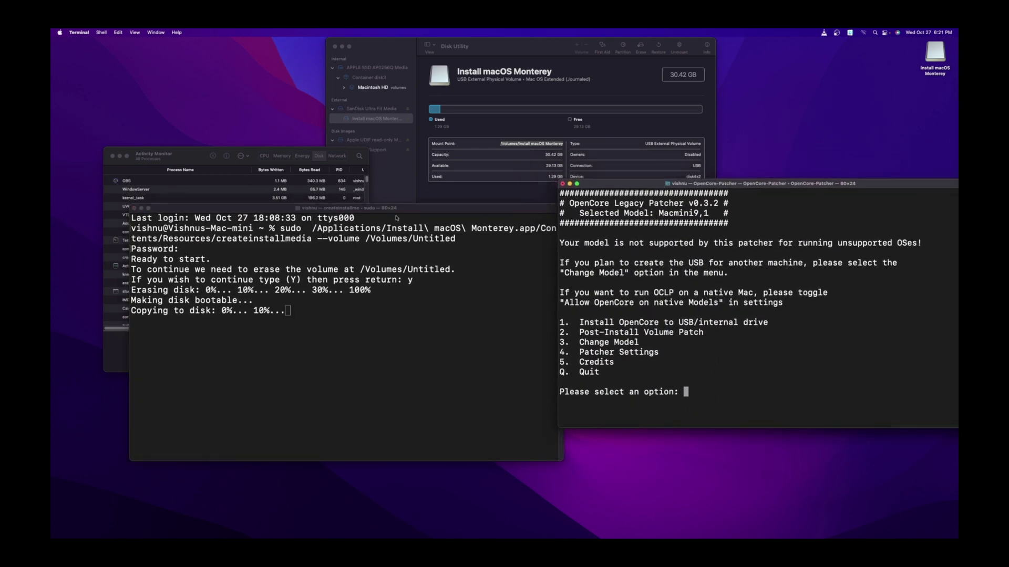
pyautogui.moveTo(394, 209); pyautogui.dragTo(372, 194)
pyautogui.click(213, 156)
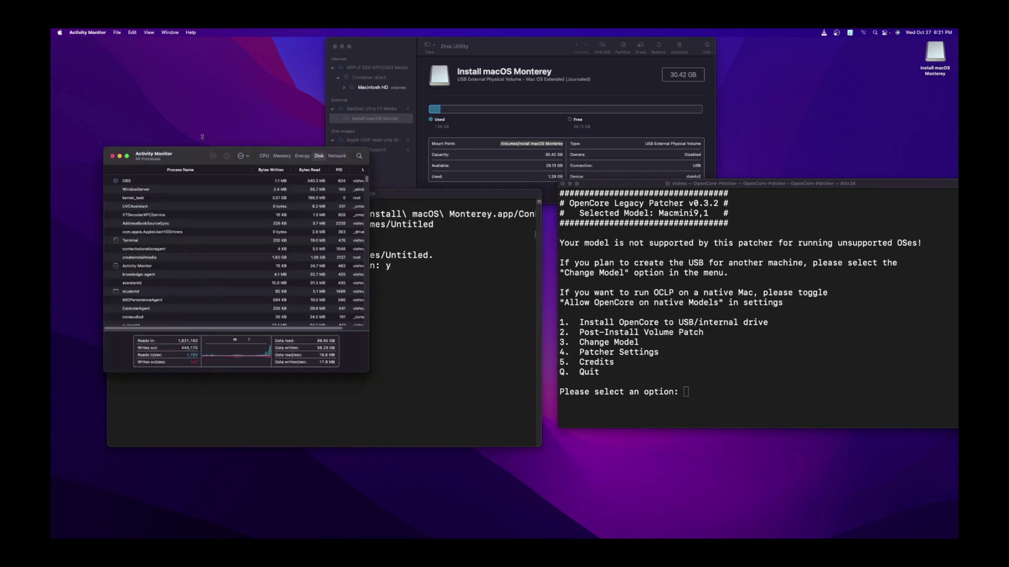
pyautogui.moveTo(197, 153); pyautogui.dragTo(186, 304)
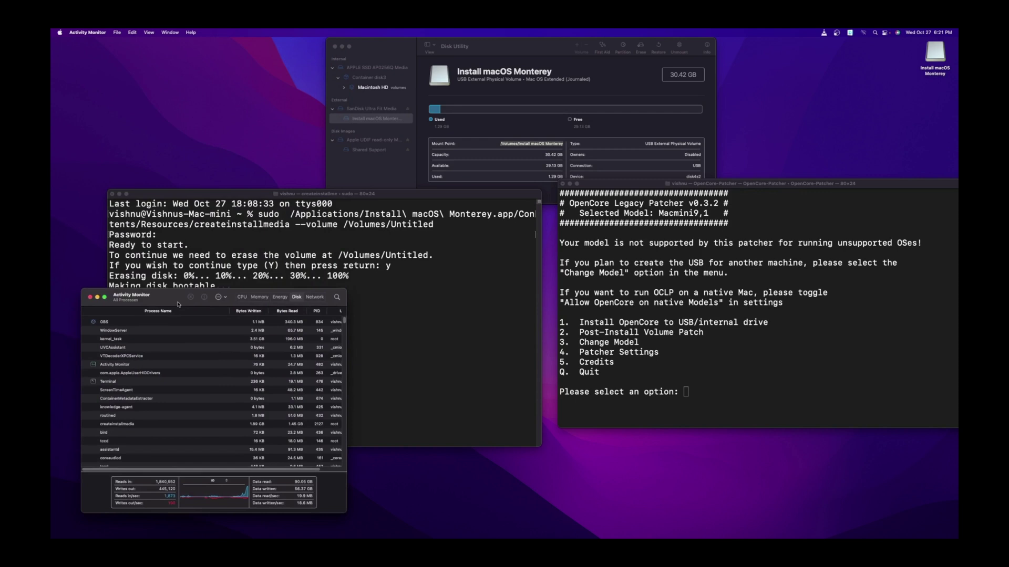
# - Choose Change Model (option 3) and print the list of valid model identifiers
pyautogui.click(226, 210)
pyautogui.click(678, 316)
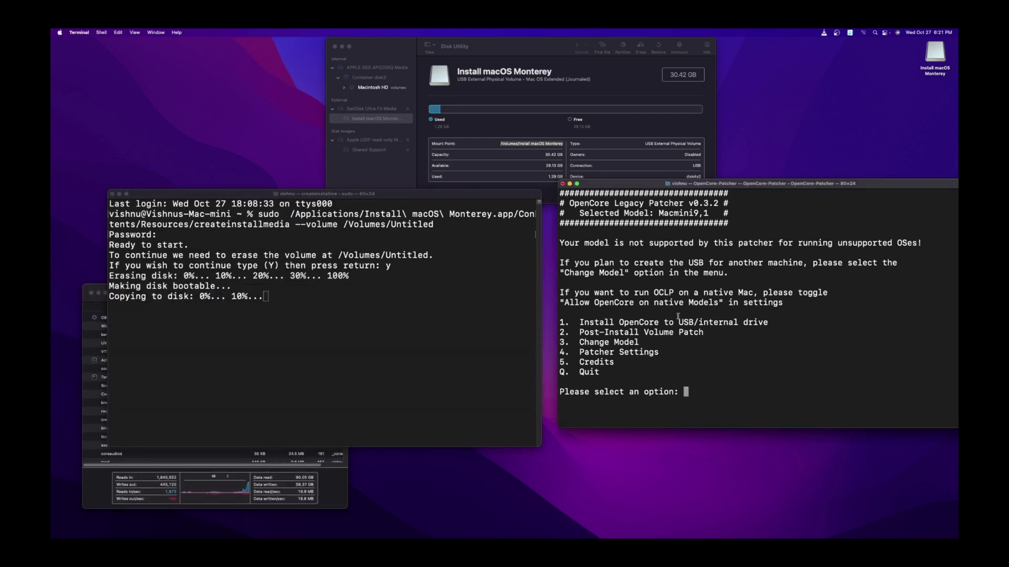
pyautogui.write('3')
pyautogui.press('Return')
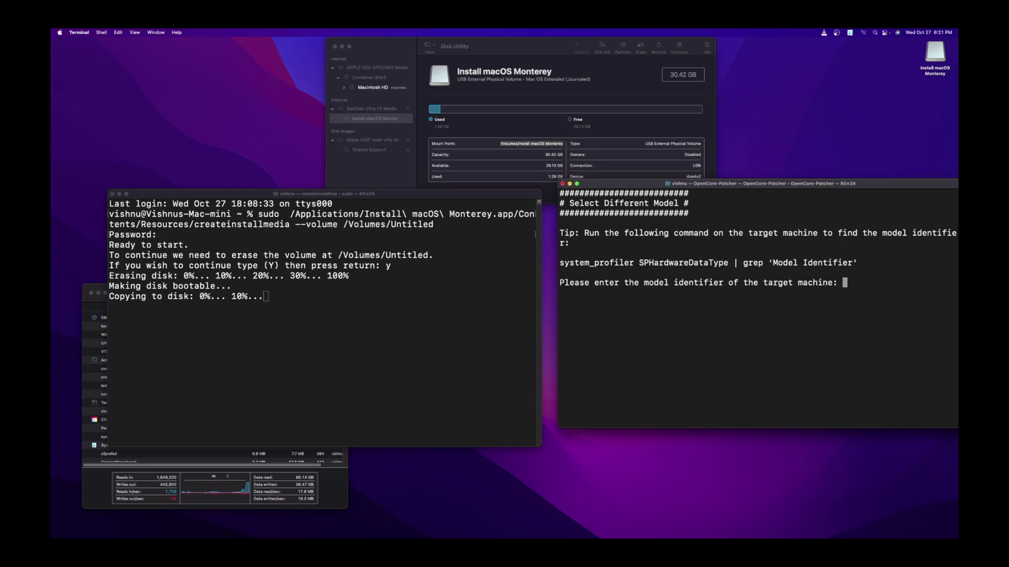
pyautogui.write('Mac')
pyautogui.press('Return')
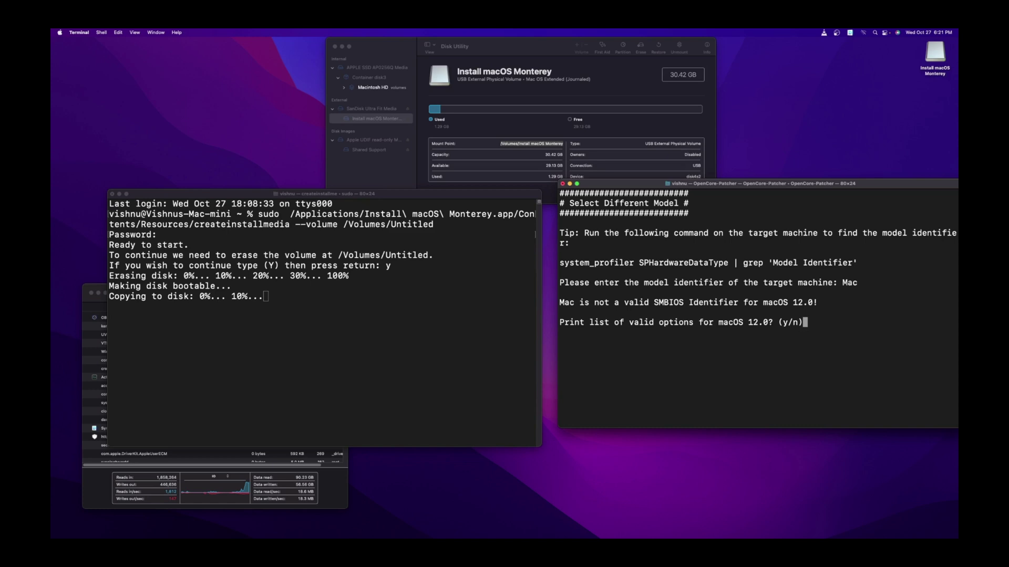
pyautogui.write('y')
pyautogui.press('Return')
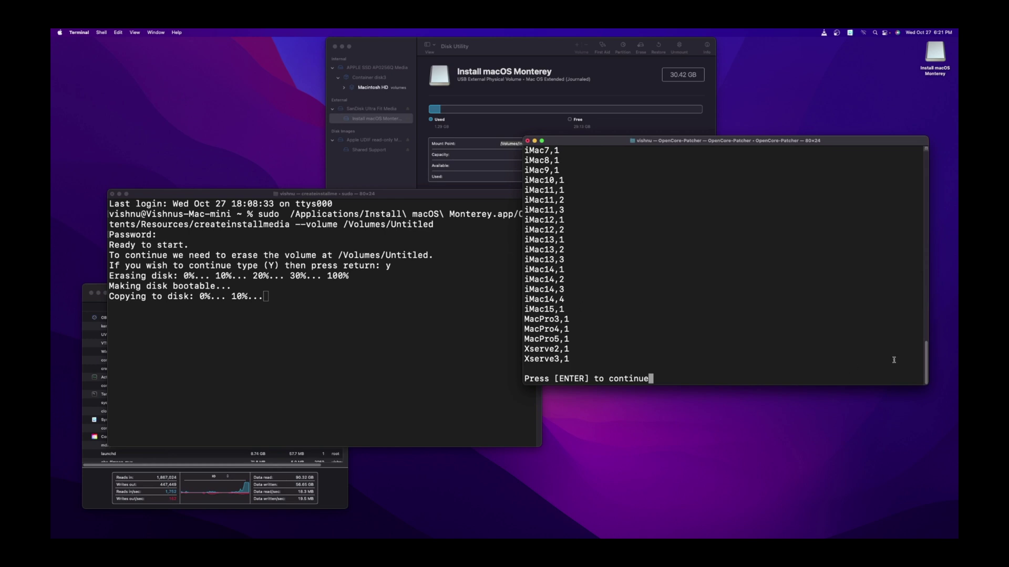
# - Copy MacBookPro11,3 from the identifier list and return to the main menu
pyautogui.scroll(4, 921, 349)
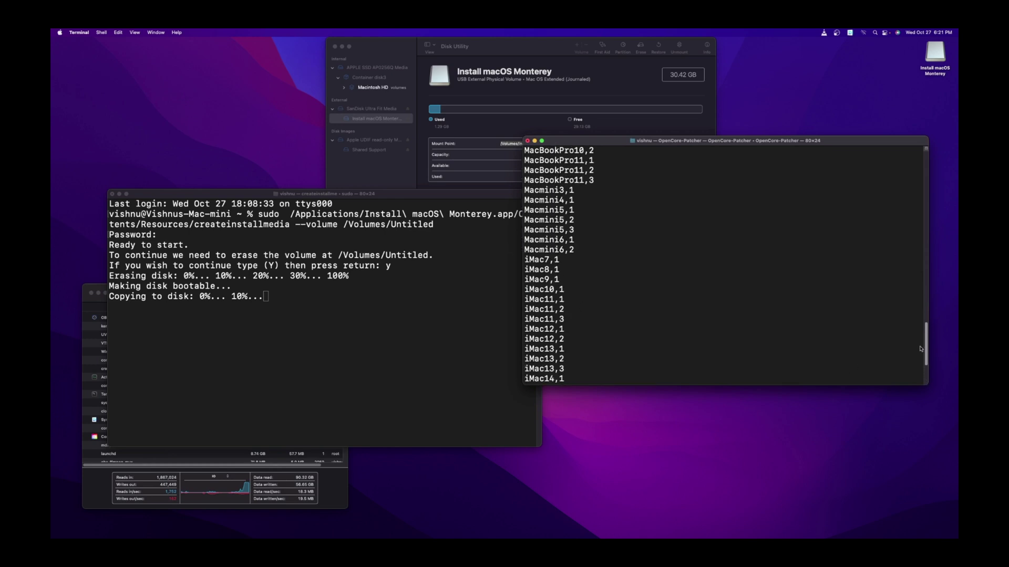
pyautogui.scroll(2, 921, 349)
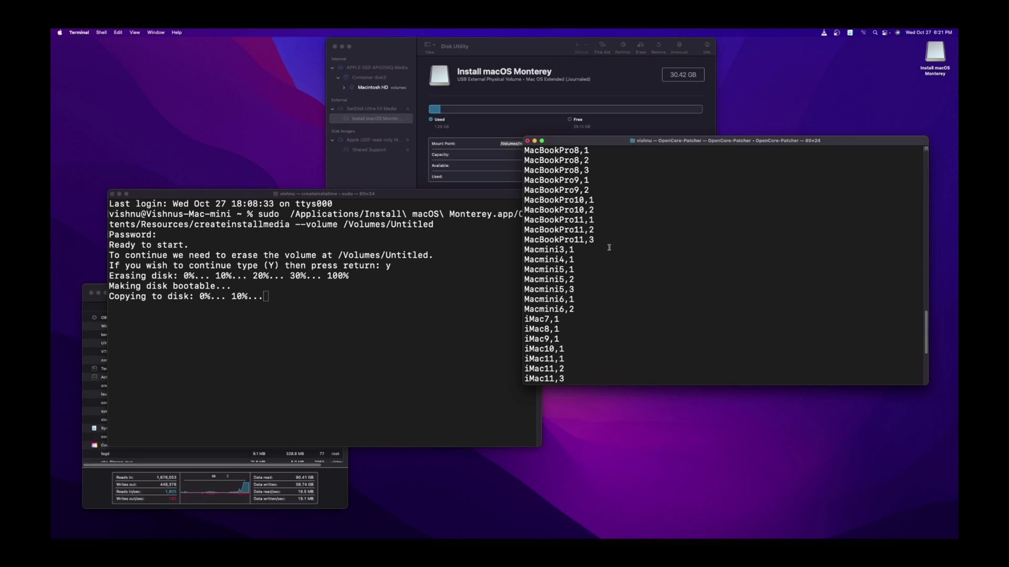
pyautogui.moveTo(595, 240); pyautogui.dragTo(523, 238)
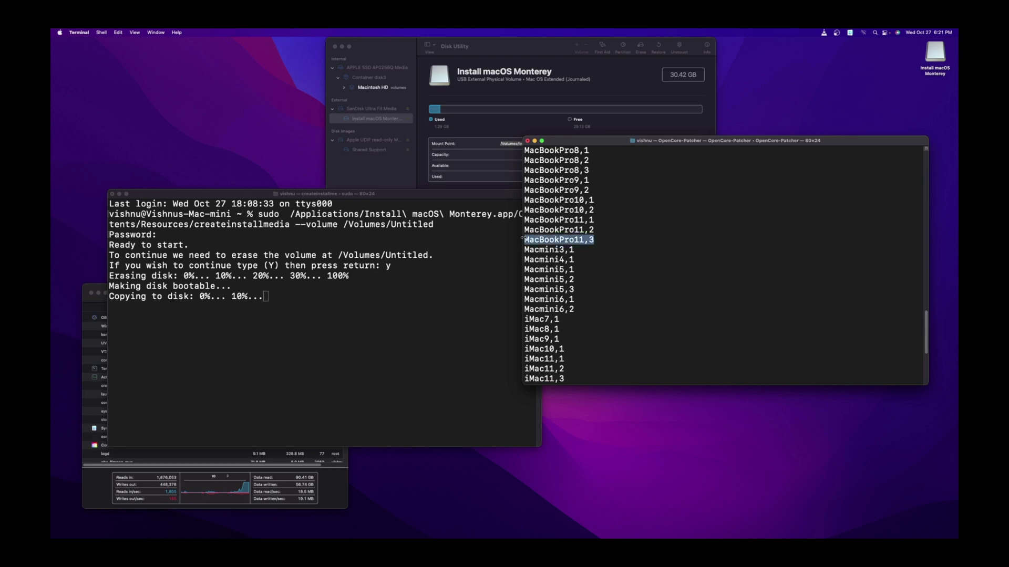
pyautogui.rightClick(524, 239)
pyautogui.click(568, 279)
pyautogui.scroll(-5, 588, 315)
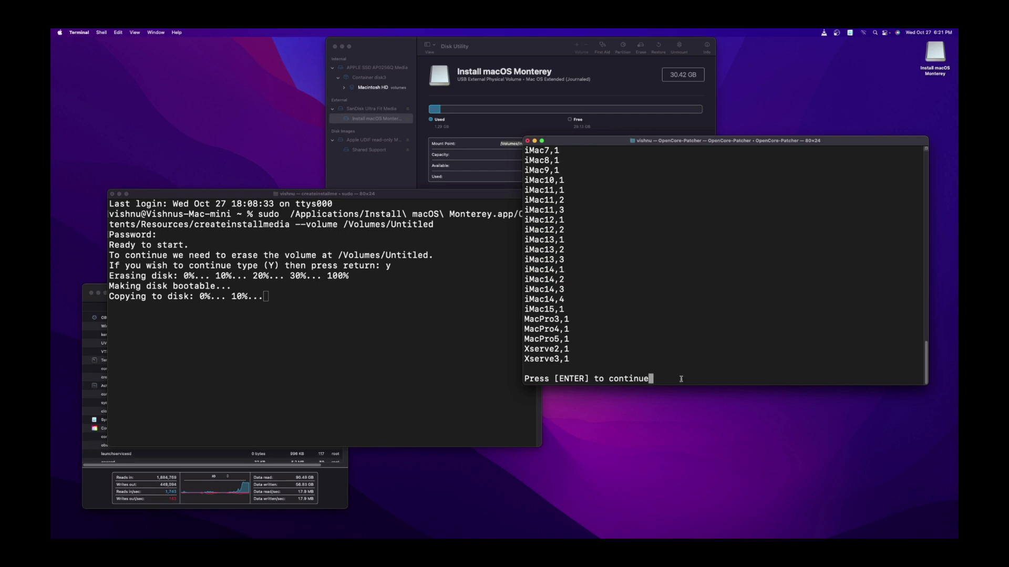
pyautogui.press('Return')
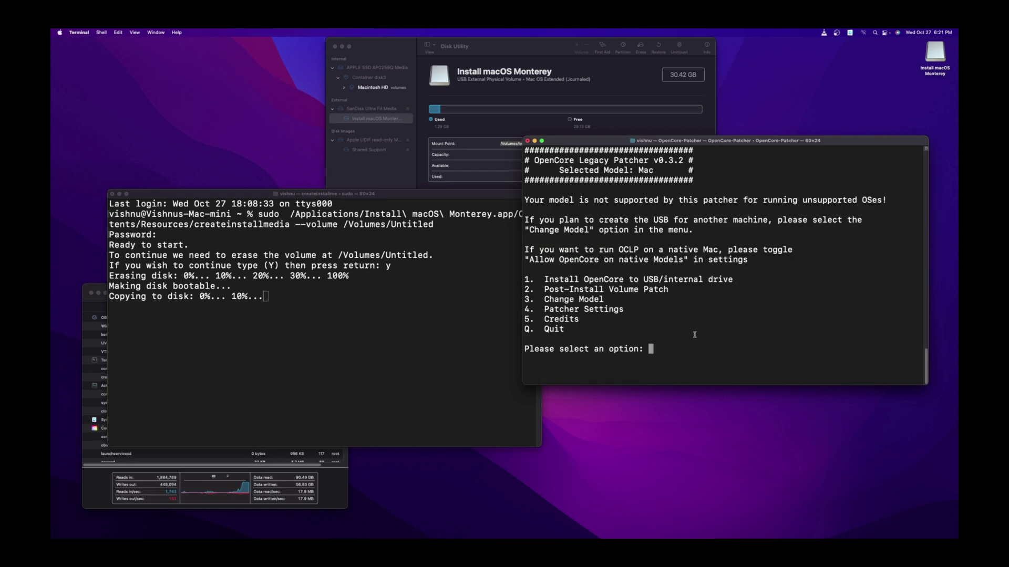
# - Paste MacBookPro11,3 at the Change Model prompt to make it the target
pyautogui.write('3')
pyautogui.press('Return')
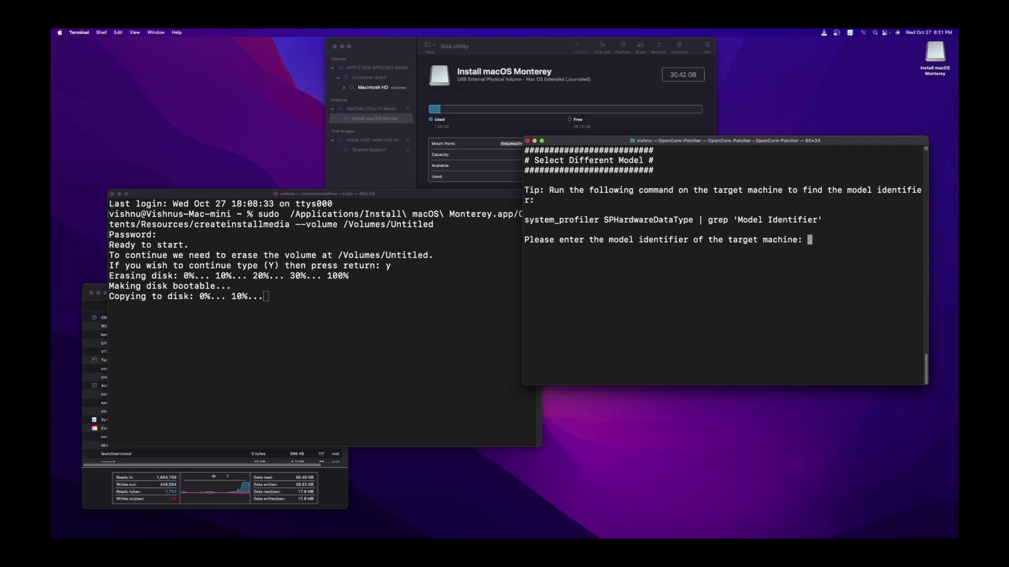
pyautogui.rightClick(849, 263)
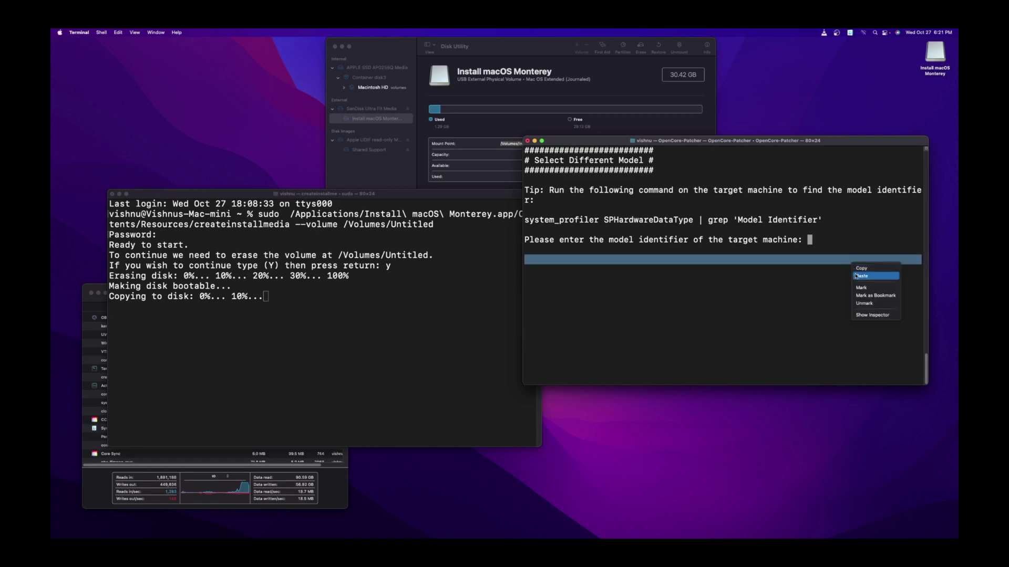
pyautogui.click(856, 274)
pyautogui.press('Return')
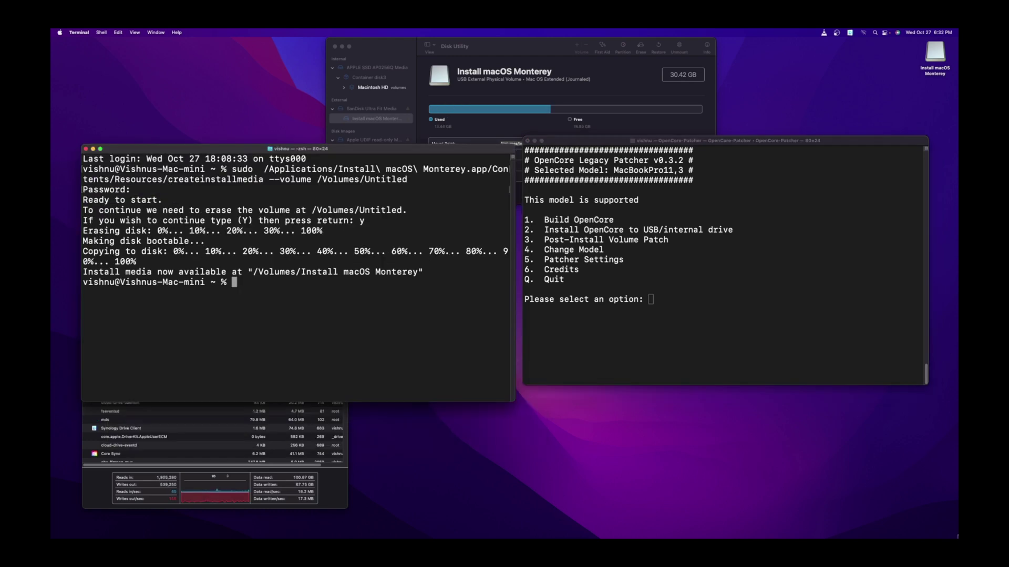
# - Install OpenCore (option 2) to disk4's EFI partition disk4s1, authorising with the admin password
pyautogui.click(750, 143)
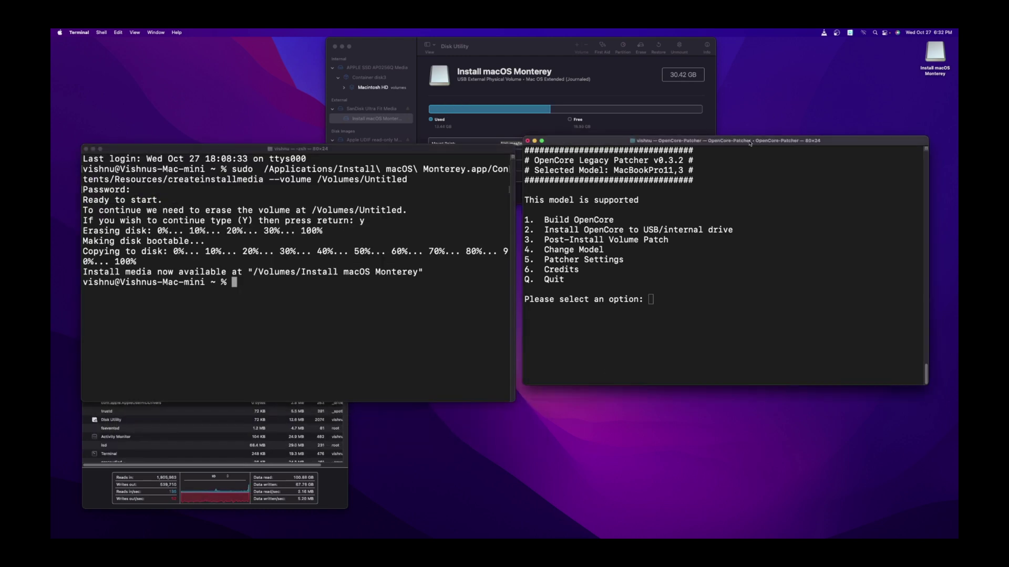
pyautogui.write('2')
pyautogui.press('Return')
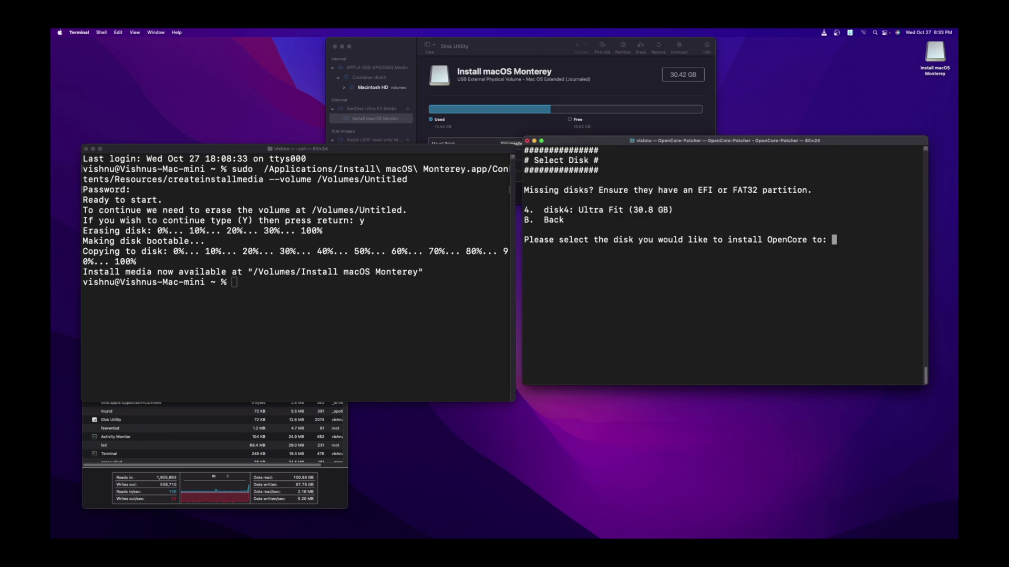
pyautogui.write('4')
pyautogui.press('Return')
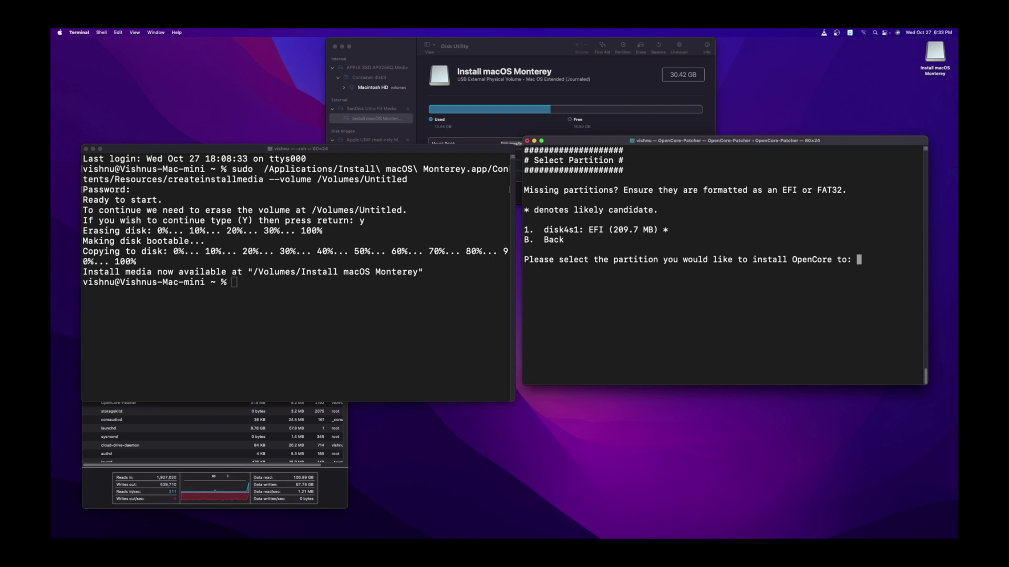
pyautogui.write('1')
pyautogui.press('Return')
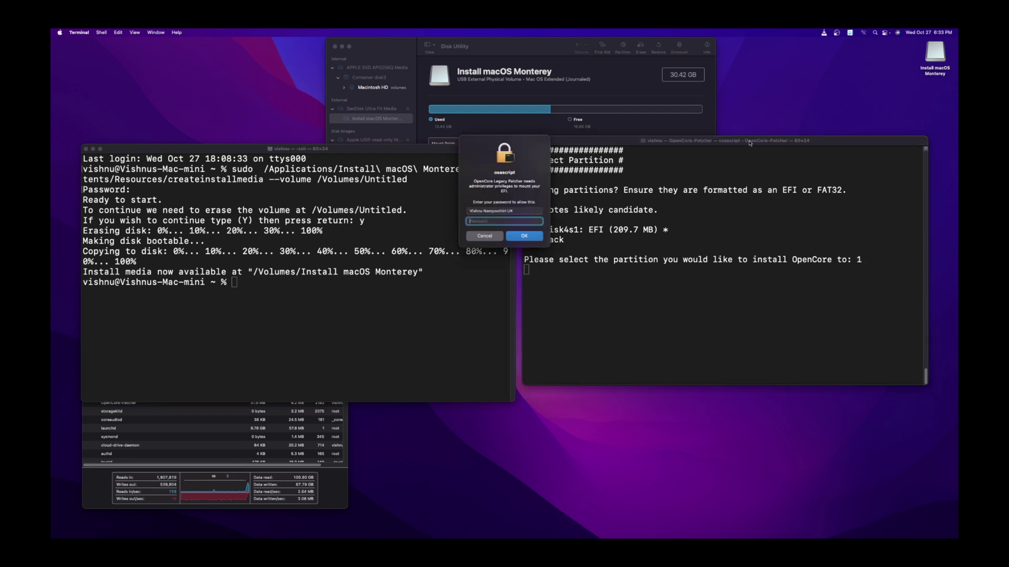
pyautogui.write('*')
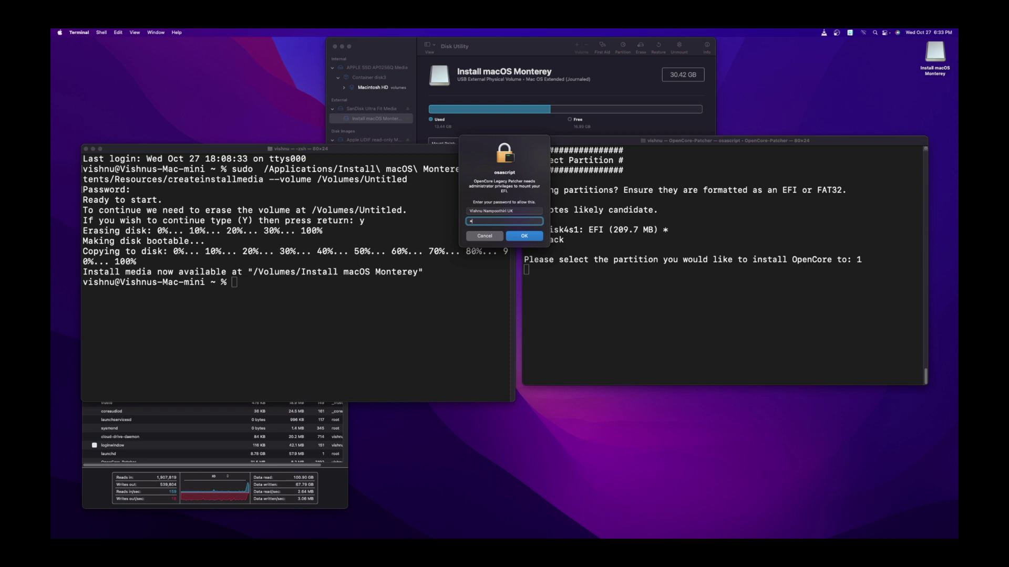
pyautogui.write('*****')
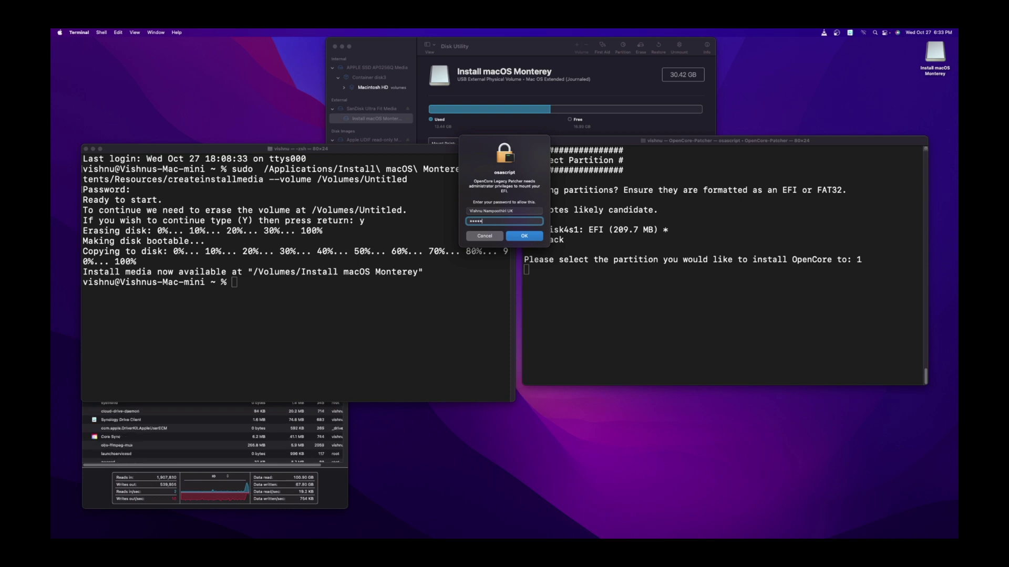
pyautogui.press('Return')
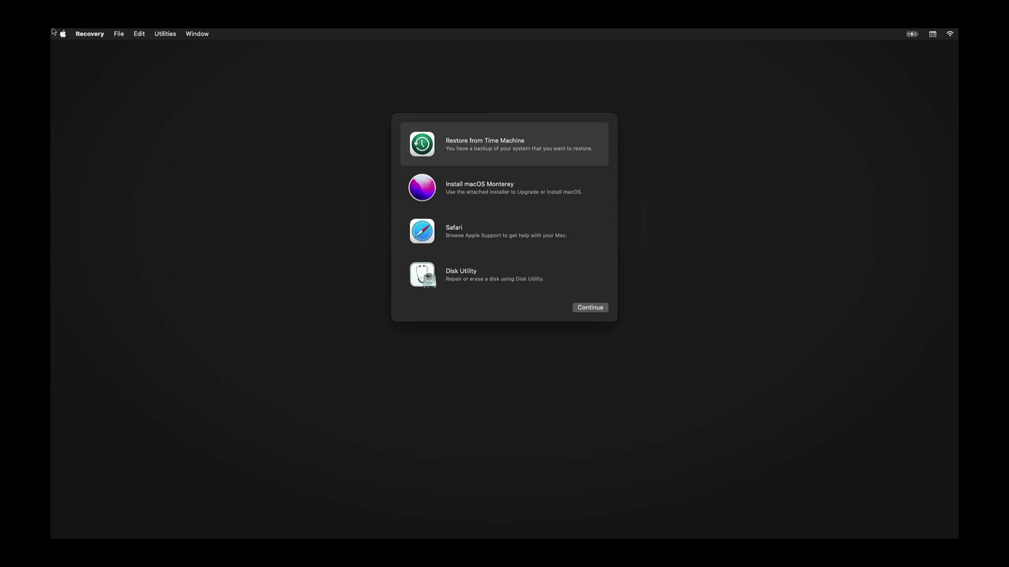
# - Choose Install macOS Monterey from the Recovery utilities list
pyautogui.click(499, 202)
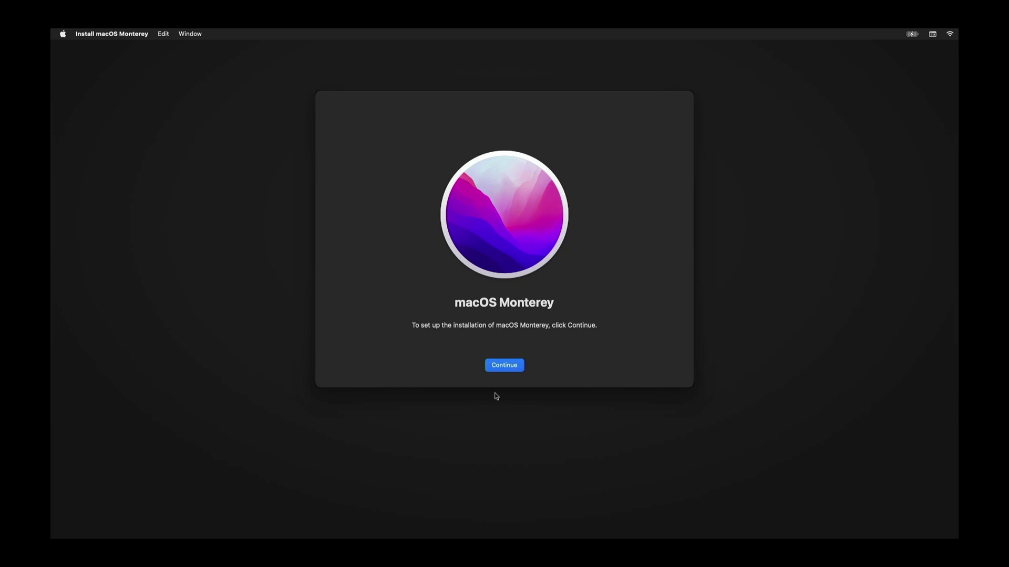
# - Agree to the licence and start installing Monterey on the MacOS disk
pyautogui.press('Return')
pyautogui.press('Return')
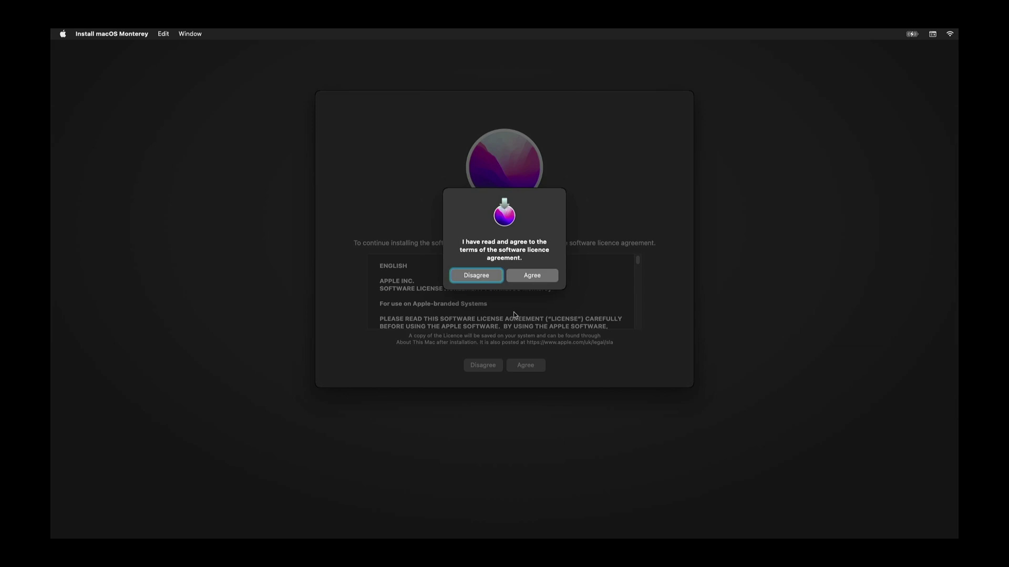
pyautogui.click(537, 281)
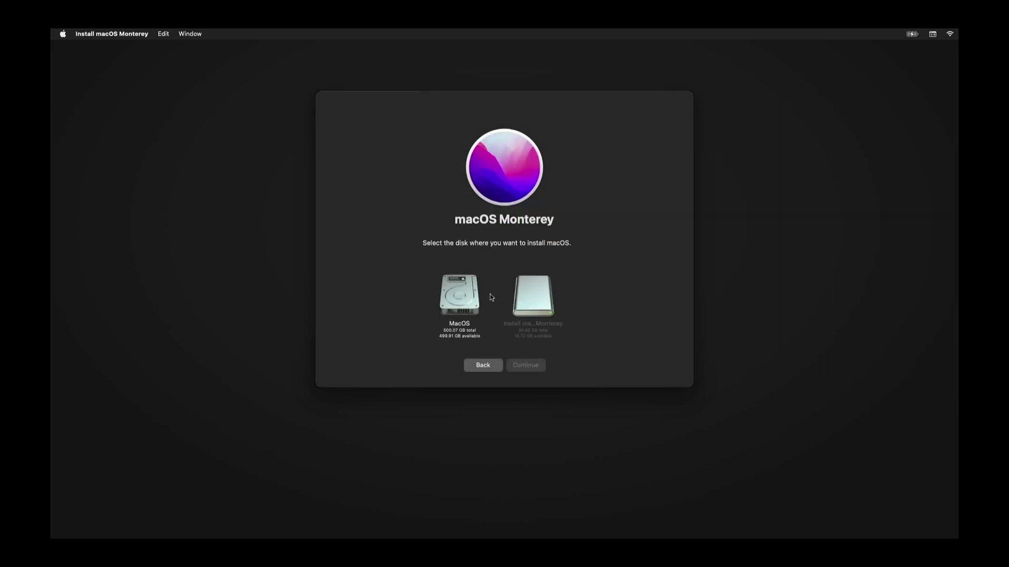
pyautogui.click(470, 300)
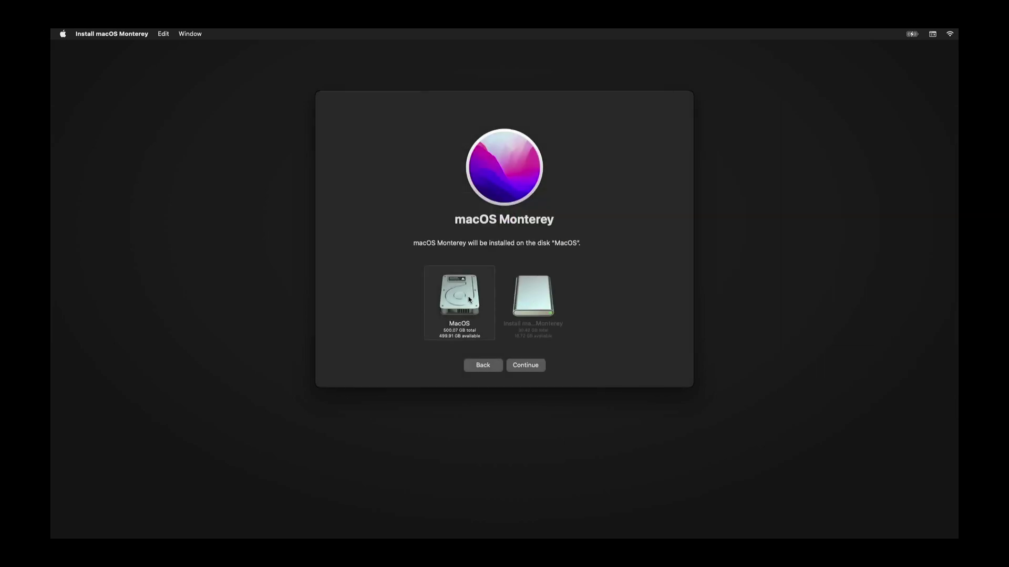
pyautogui.click(524, 368)
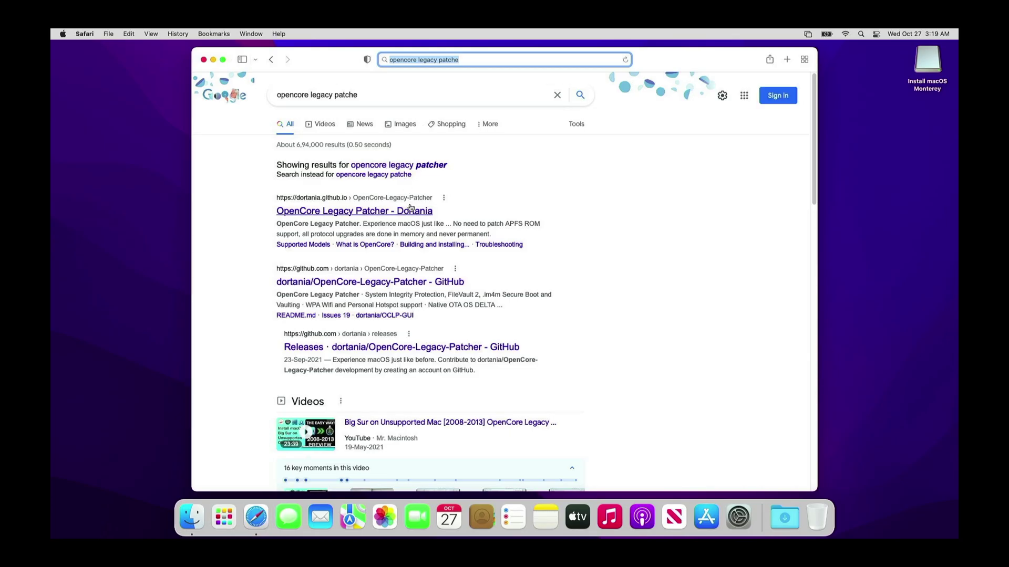
# - Go from the Dortania result to the OpenCore-Legacy-Patcher GitHub repo and scroll to its nightly builds
pyautogui.click(410, 209)
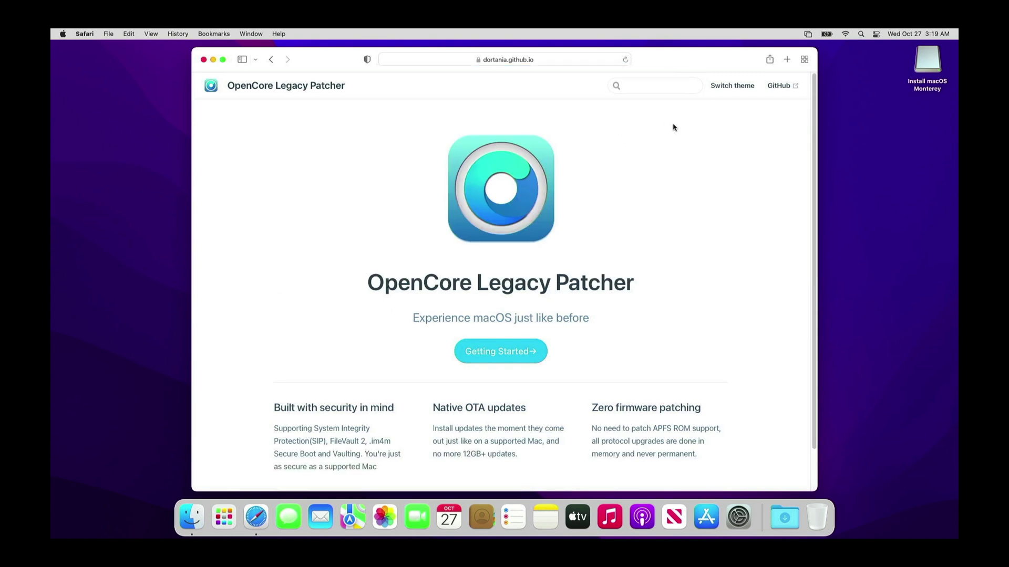
pyautogui.click(776, 86)
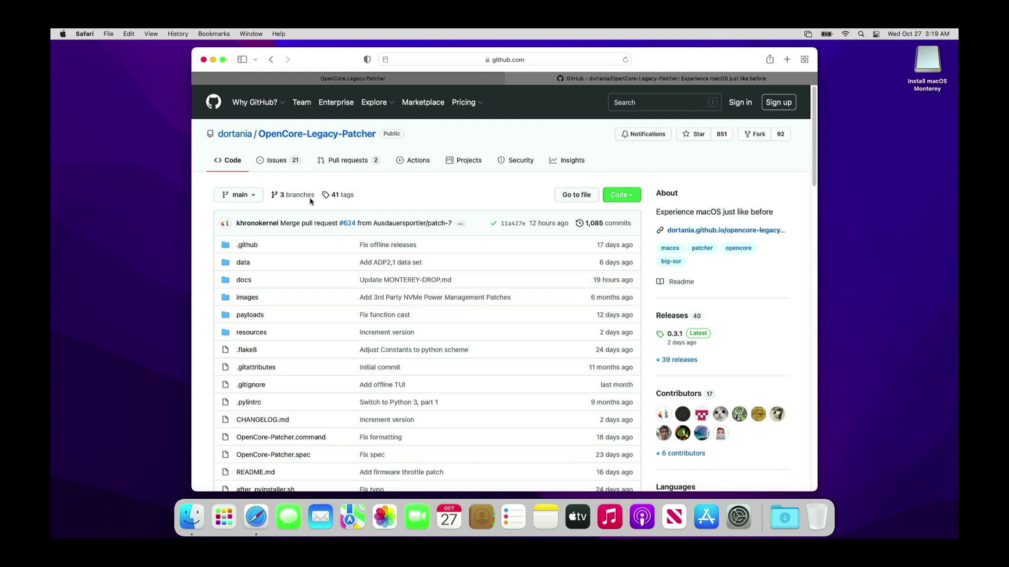
pyautogui.scroll(-6, 310, 201)
pyautogui.scroll(-15, 313, 211)
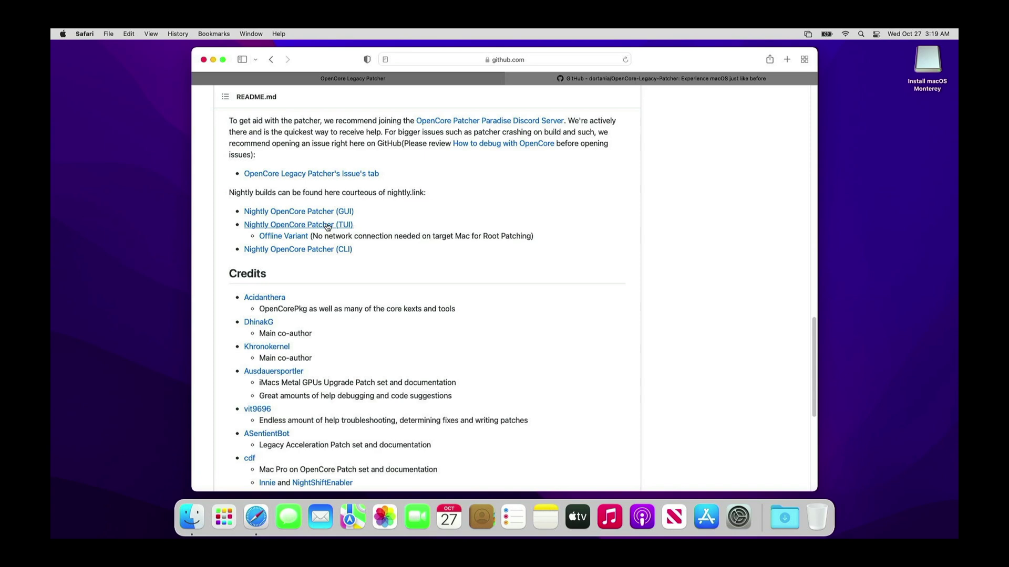
# - Download the Nightly OpenCore Patcher (TUI) build, allowing github.com downloads, and launch OpenCore-Patcher
pyautogui.click(327, 227)
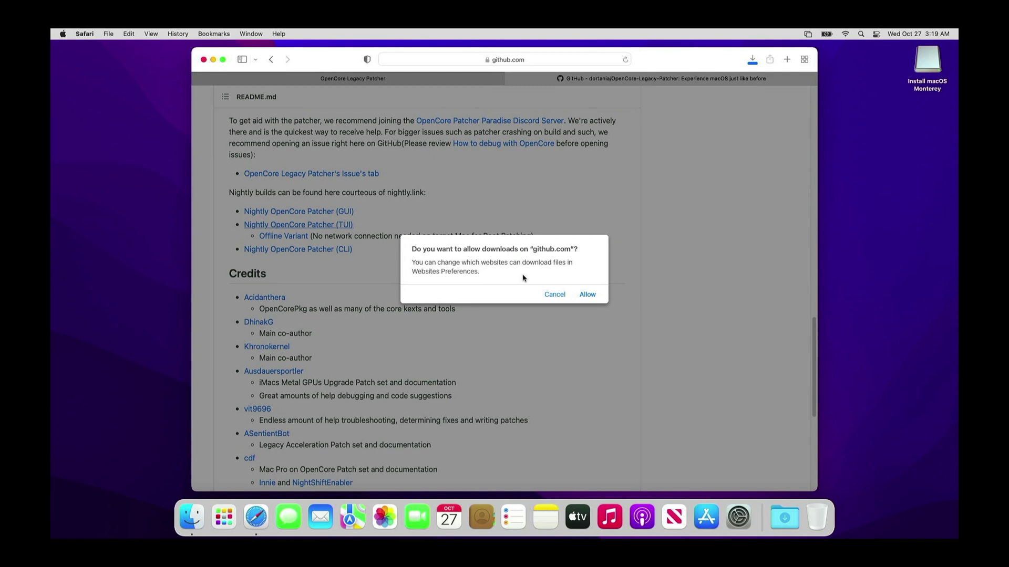
pyautogui.click(587, 296)
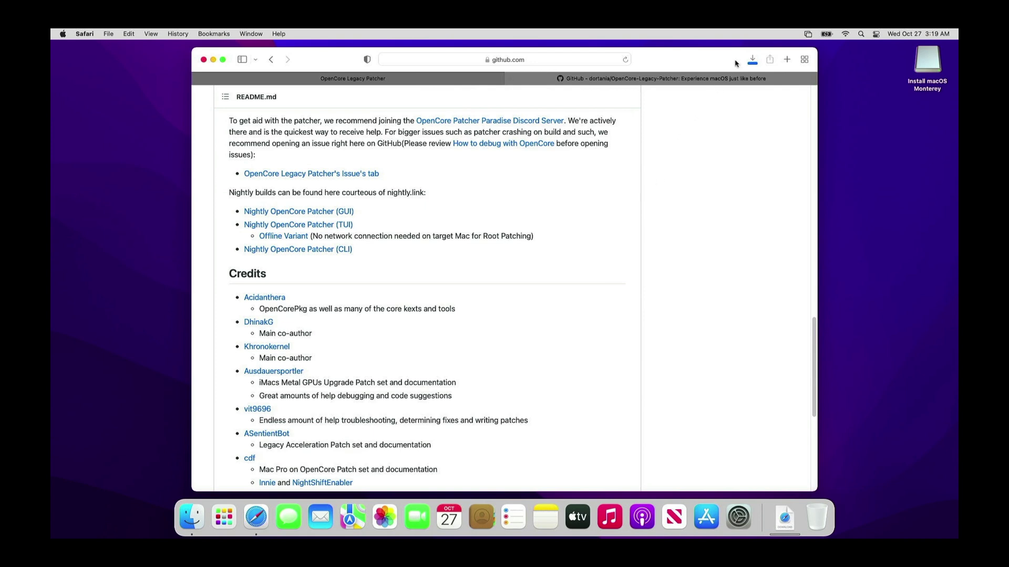
pyautogui.click(753, 60)
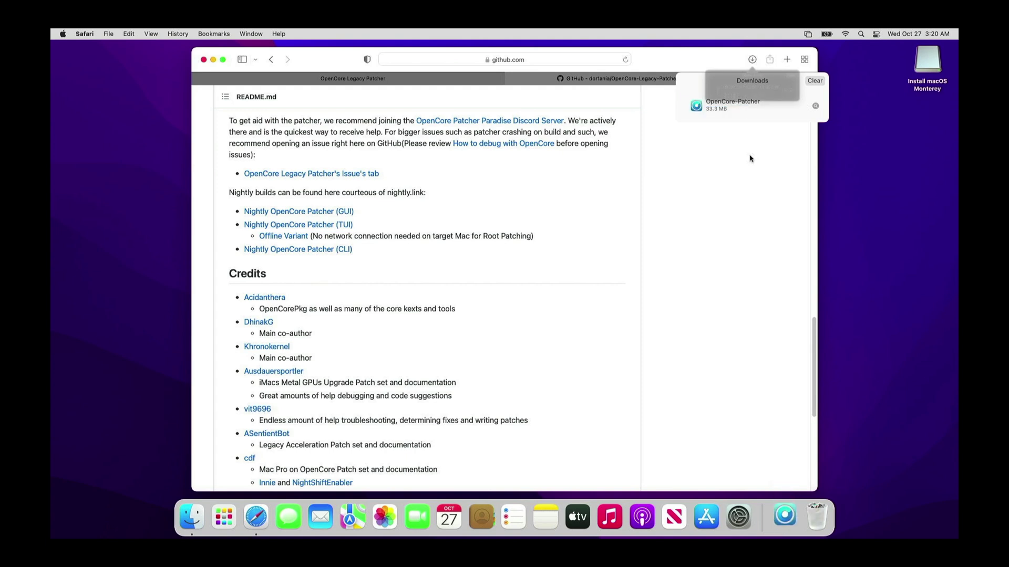
pyautogui.click(743, 114)
pyautogui.doubleClick(743, 114)
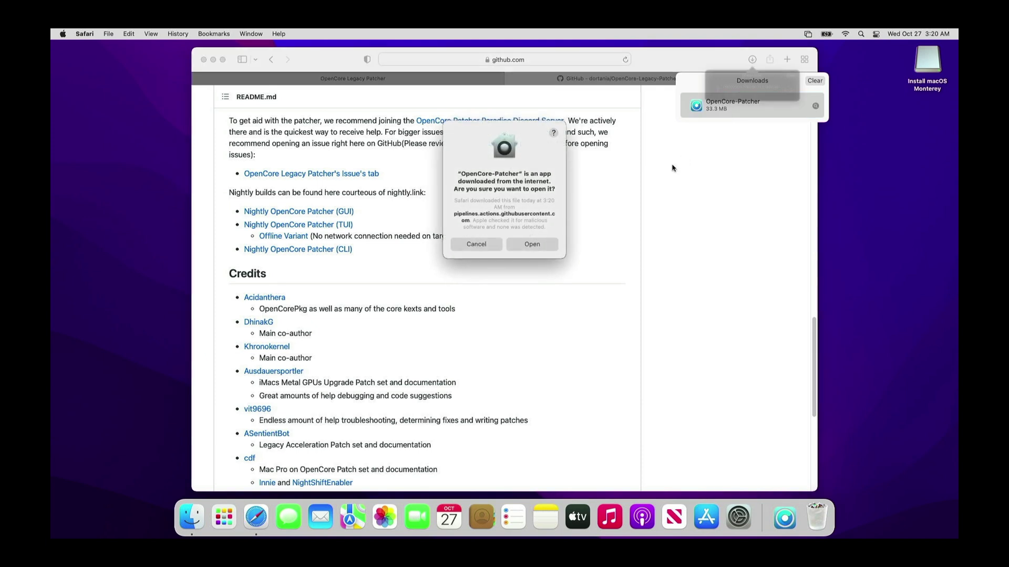
pyautogui.click(553, 249)
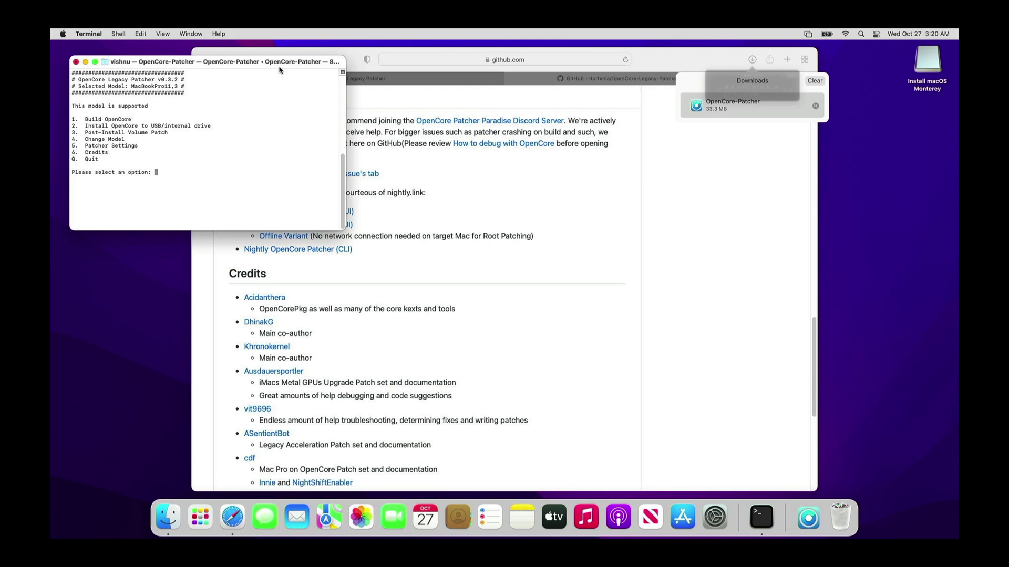
# - Push the patcher Terminal window to the right edge and scroll the repo page back to the top
pyautogui.moveTo(280, 64); pyautogui.dragTo(665, 258)
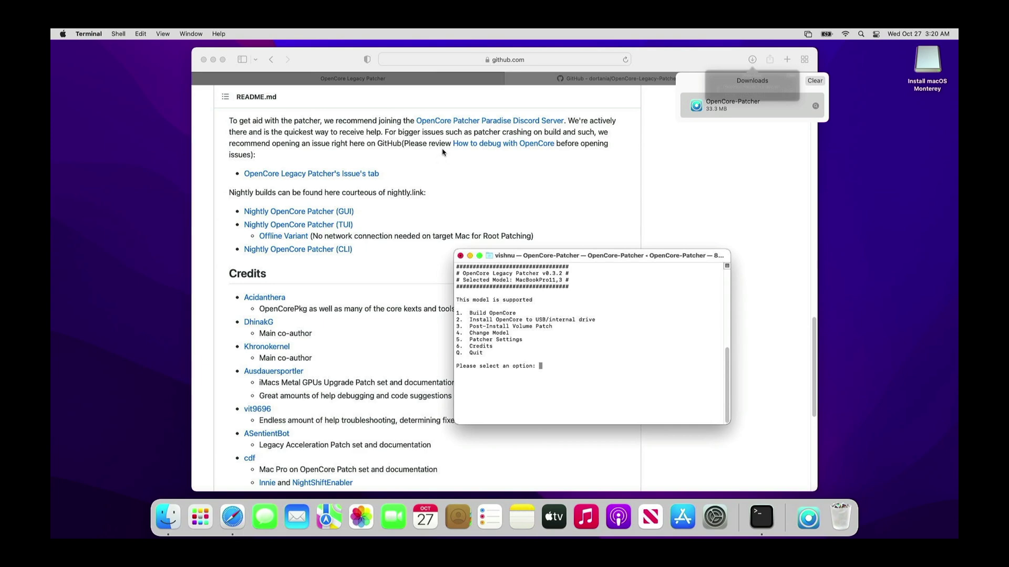
pyautogui.scroll(10, 441, 155)
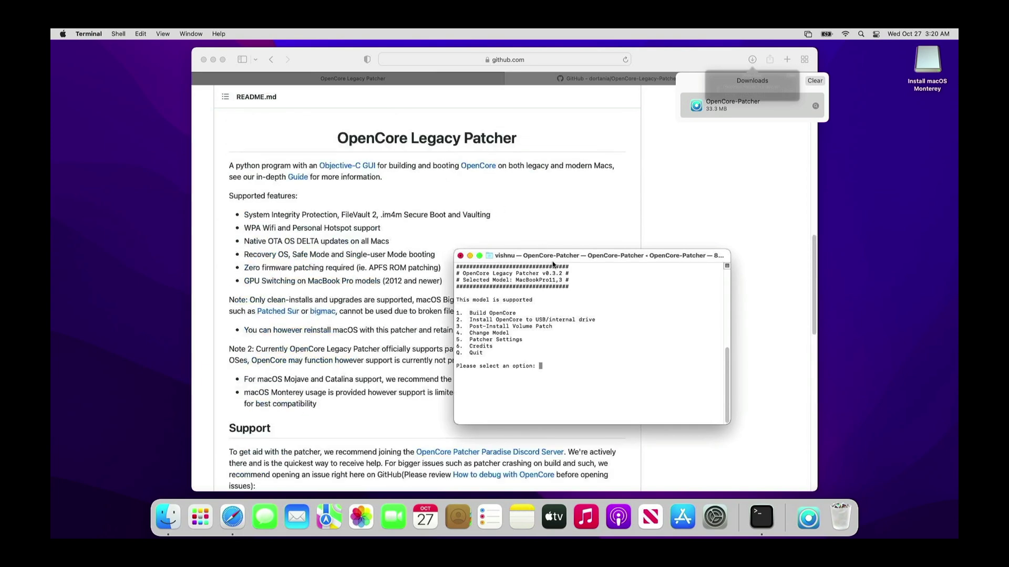
pyautogui.moveTo(553, 259); pyautogui.dragTo(799, 250)
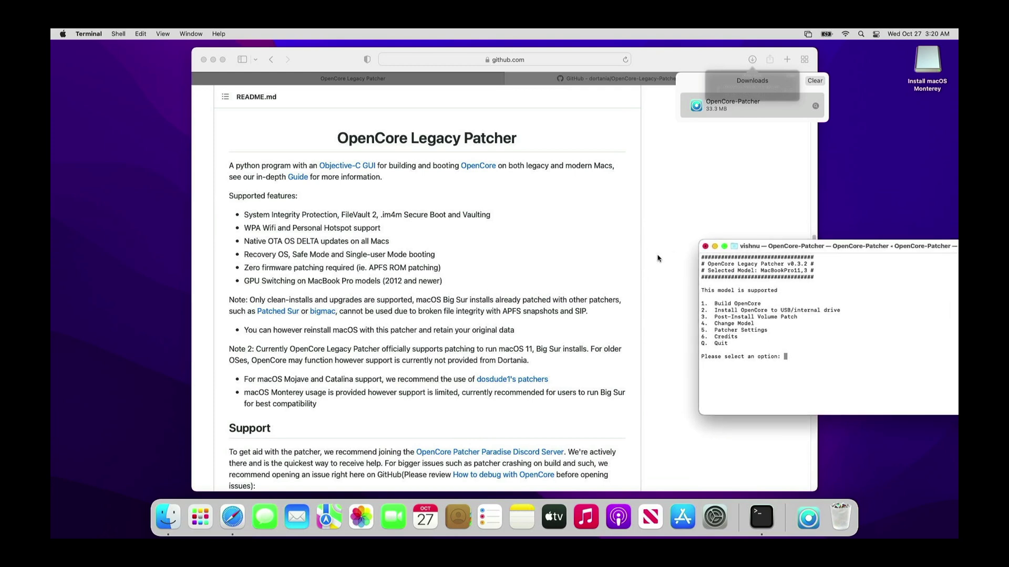
pyautogui.scroll(15, 518, 276)
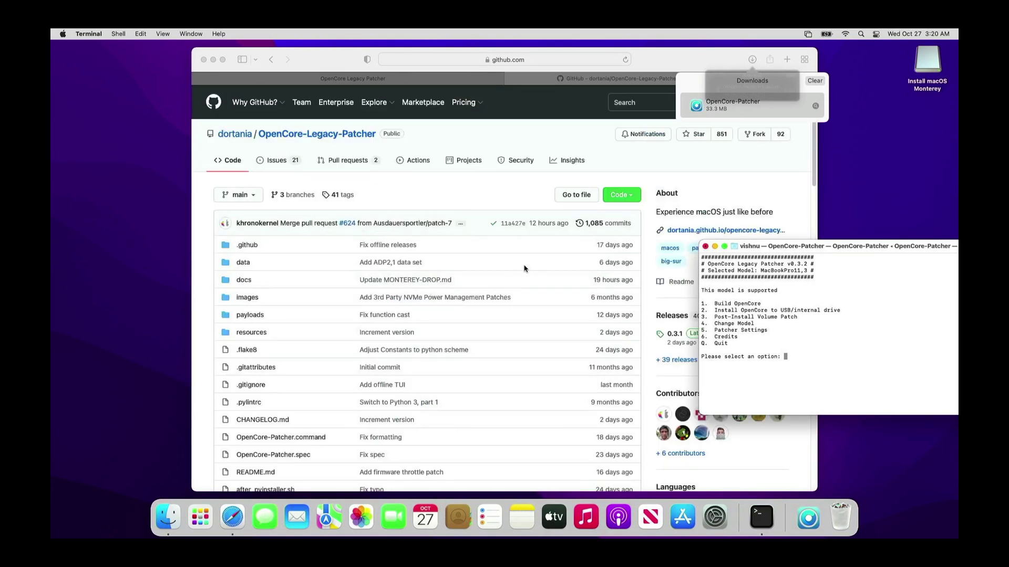
# - Browse the Issues list and open #522, 'MacBookPro11,3 GMUX issues with 12.0 Beta 7 and newer'
pyautogui.click(278, 161)
pyautogui.click(278, 162)
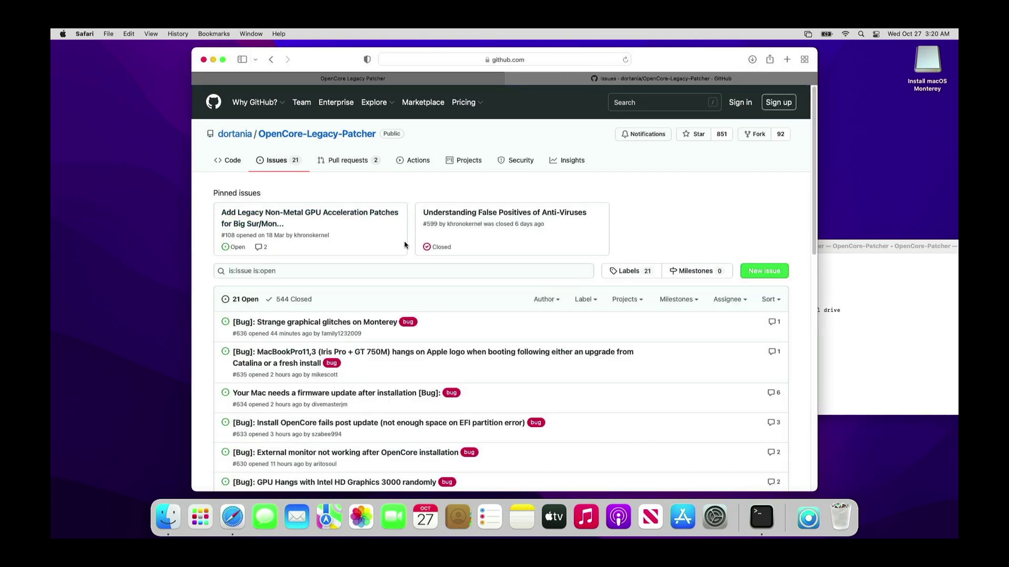
pyautogui.scroll(-1, 418, 248)
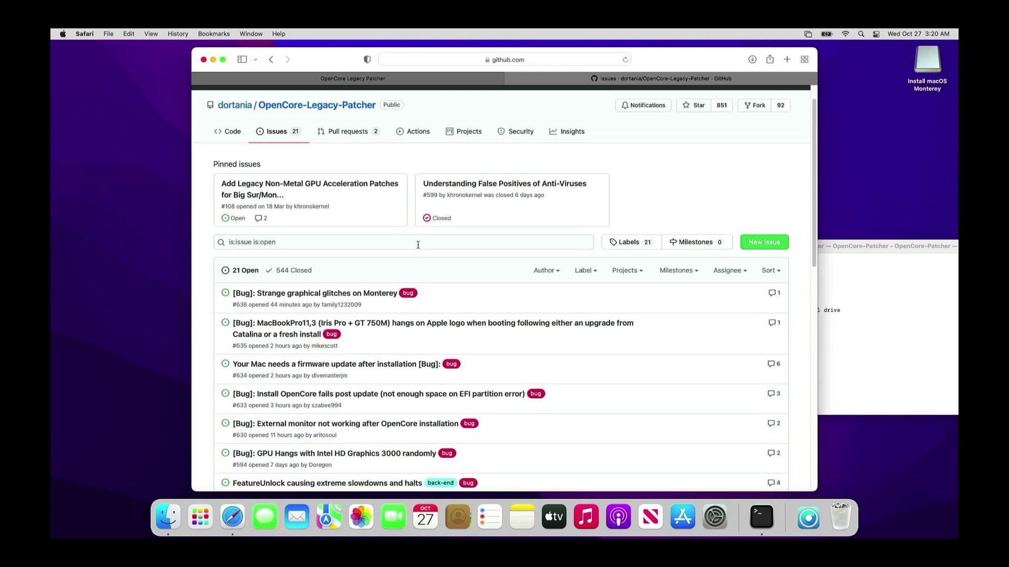
pyautogui.scroll(-4, 418, 244)
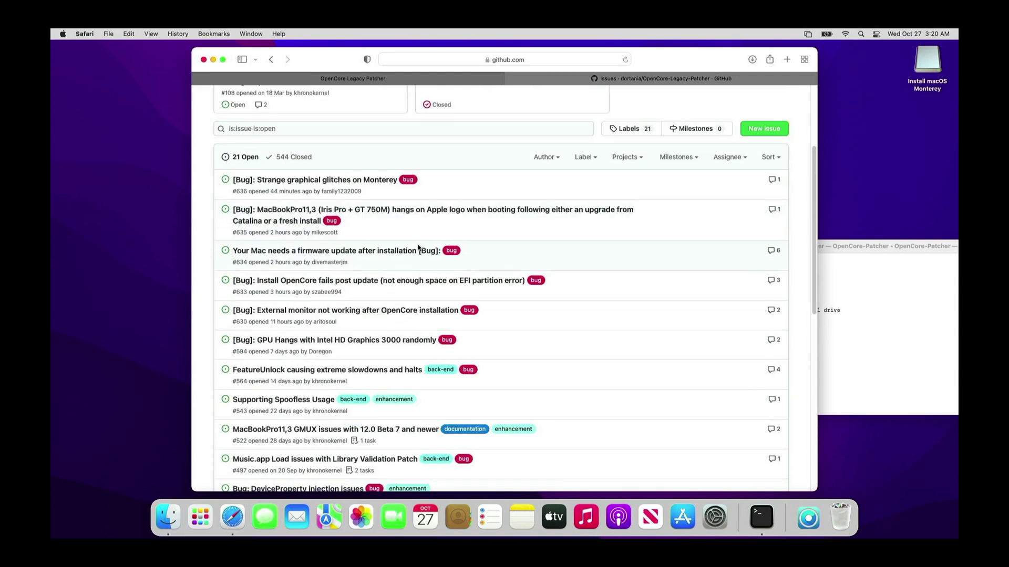
pyautogui.scroll(-6, 418, 248)
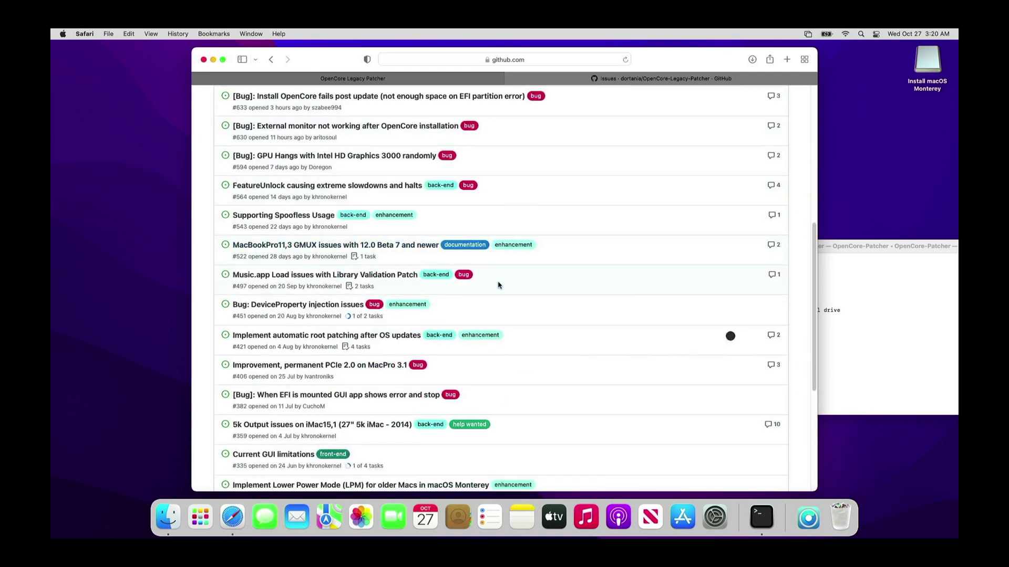
pyautogui.scroll(-6, 499, 285)
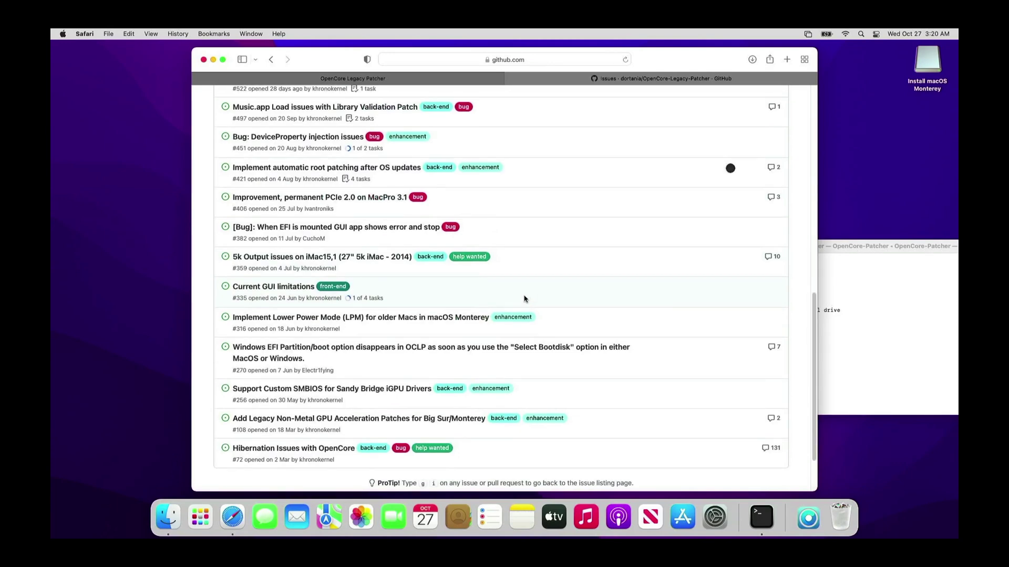
pyautogui.scroll(1, 524, 299)
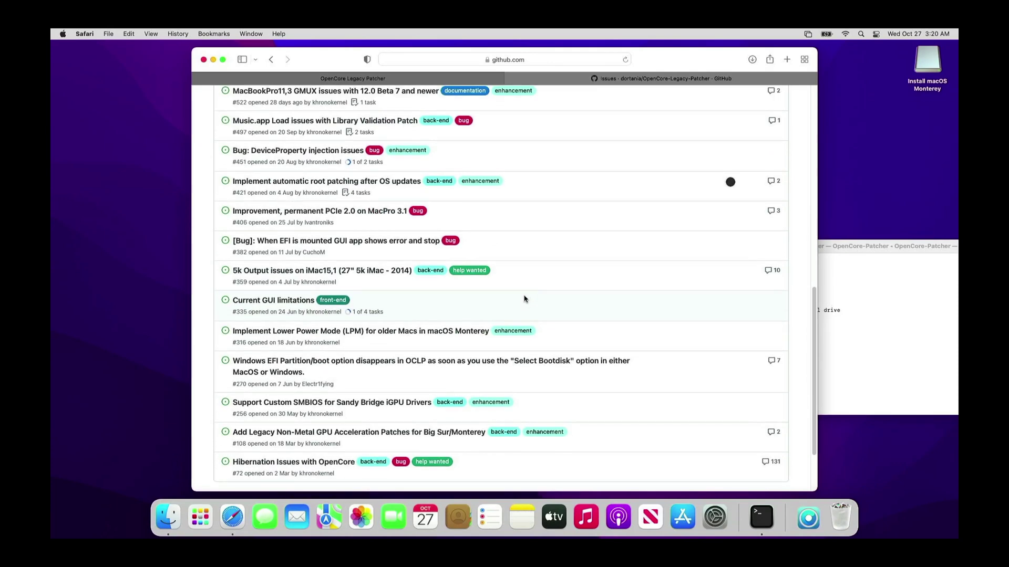
pyautogui.scroll(2, 524, 299)
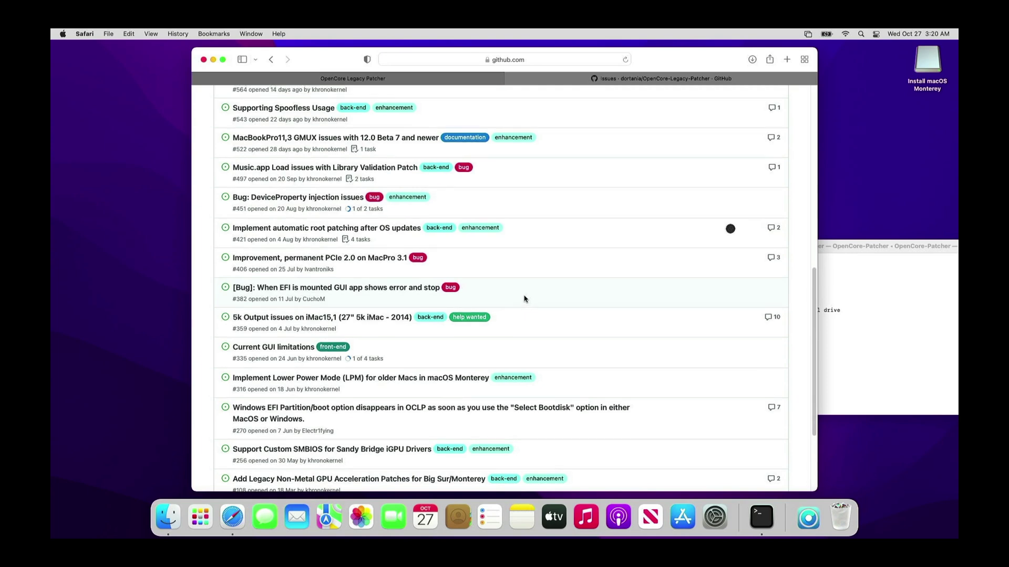
pyautogui.click(423, 139)
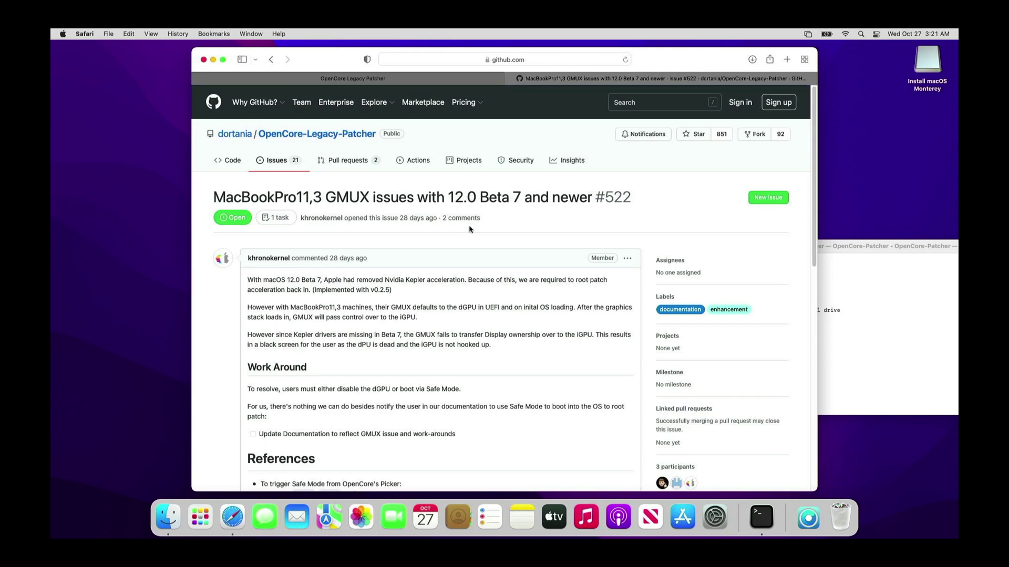
# - Select and copy the sudo nvram gpu-power-prefs=%01%00%00%00 command from issue #522
pyautogui.scroll(-10, 467, 226)
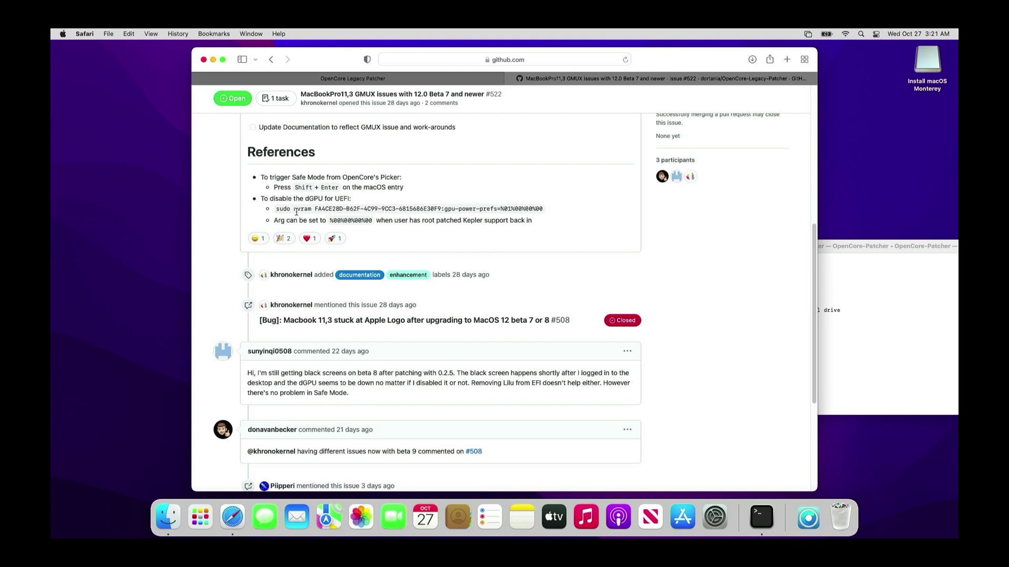
pyautogui.moveTo(276, 208); pyautogui.dragTo(545, 211)
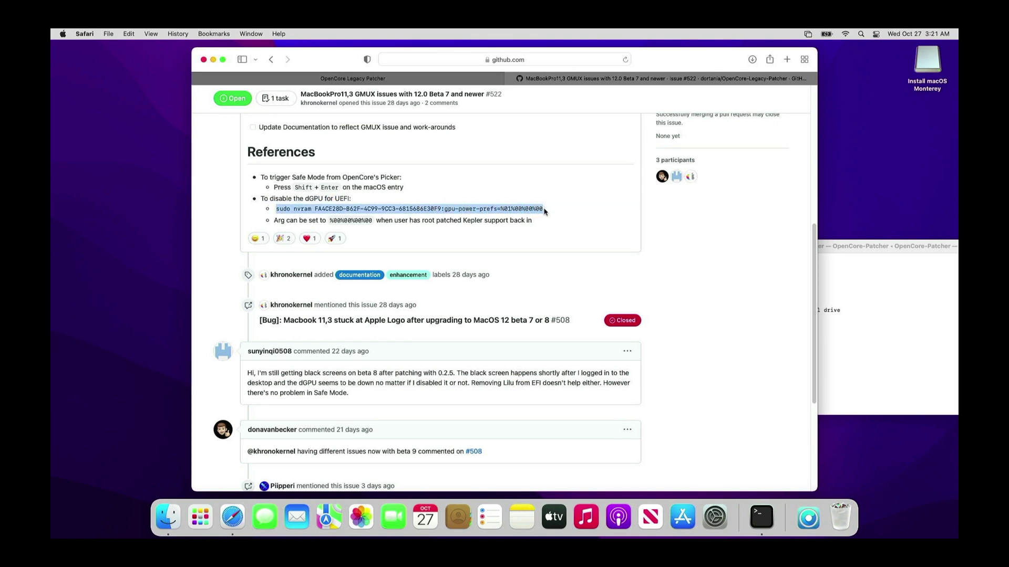
pyautogui.rightClick(536, 212)
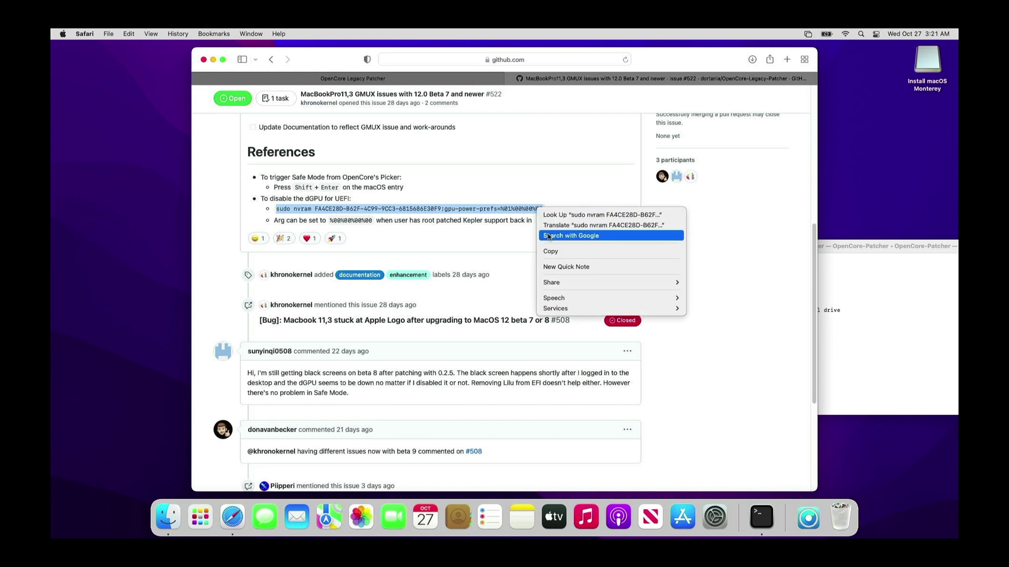
pyautogui.click(553, 252)
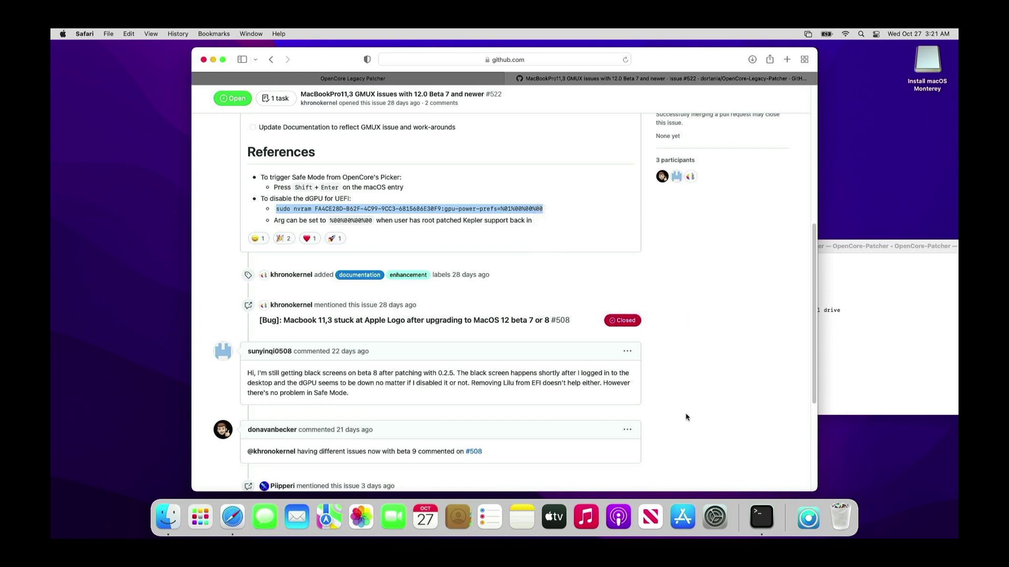
# - In a new Basic Terminal window, paste and run the sudo nvram gpu-power-prefs command with the admin password
pyautogui.click(761, 527)
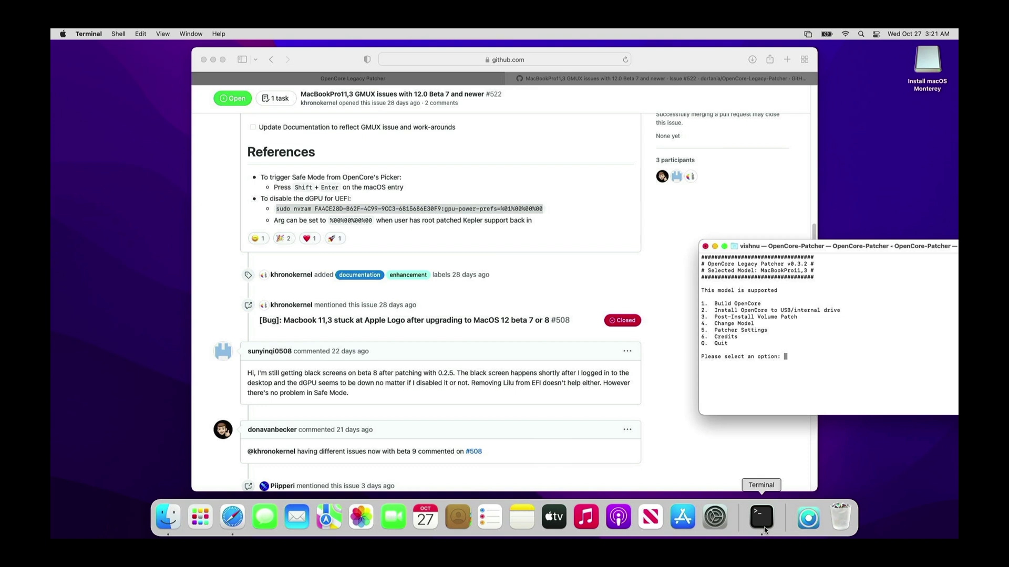
pyautogui.click(118, 33)
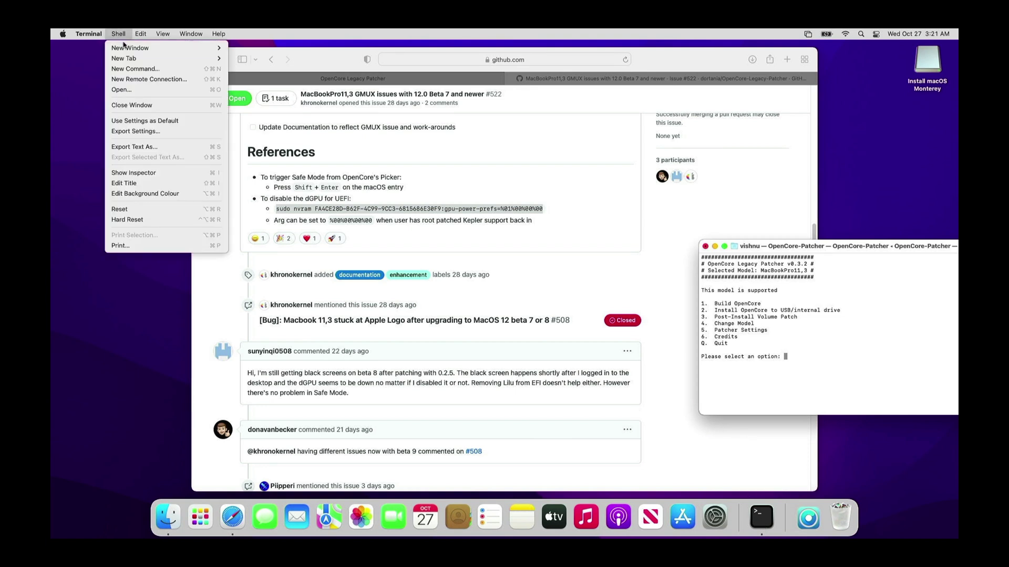
pyautogui.moveTo(132, 48)
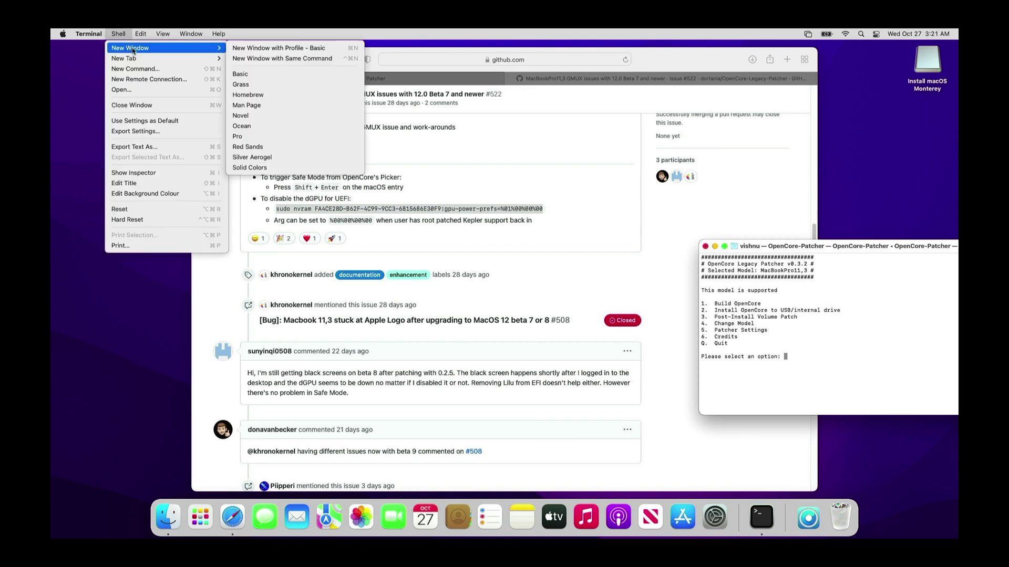
pyautogui.click(235, 53)
pyautogui.rightClick(251, 112)
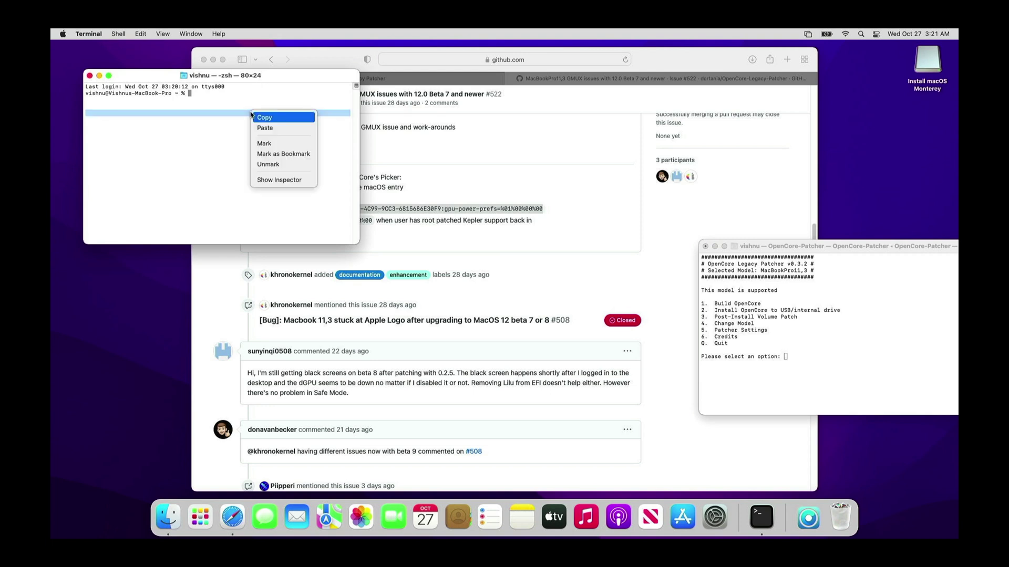
pyautogui.click(264, 128)
pyautogui.press('Return')
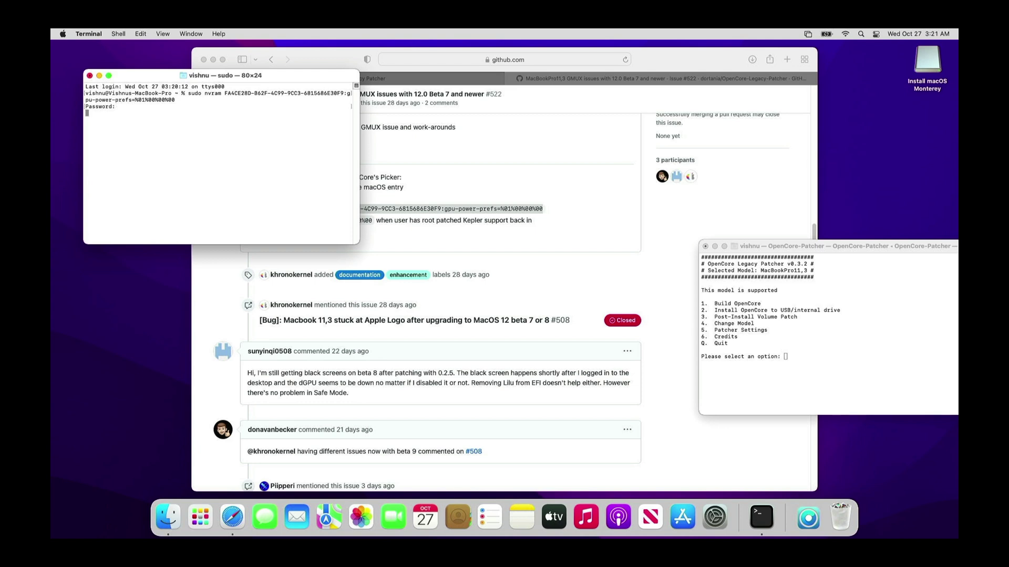
pyautogui.press('Return')
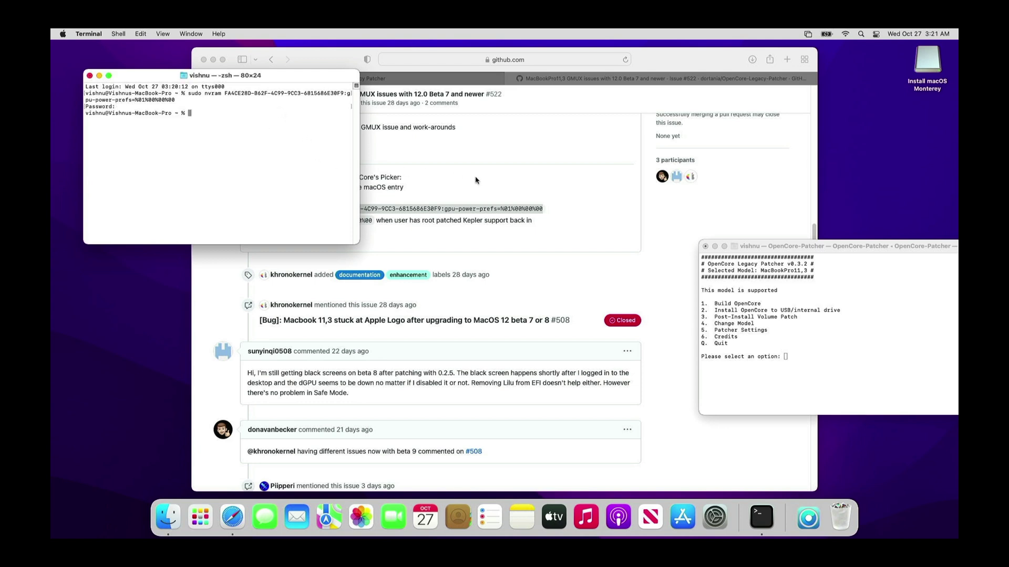
# - Run option 1, Build OpenCore, from the patcher menu
pyautogui.moveTo(757, 247); pyautogui.dragTo(681, 237)
pyautogui.write('1')
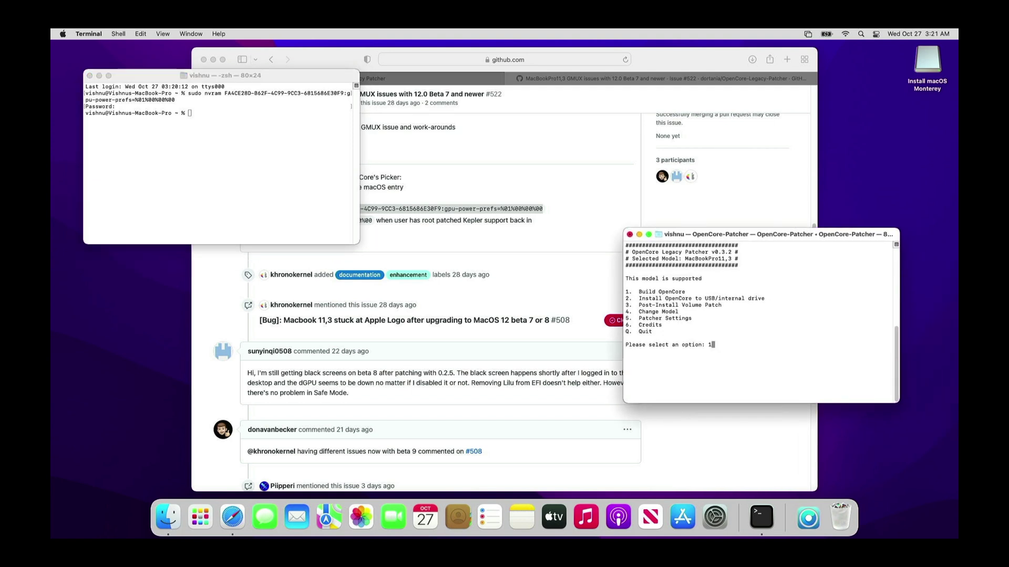
pyautogui.press('Return')
pyautogui.press('Return')
# - Enlarge the patcher text, center its window, close the extra shell window and minimize Safari
pyautogui.press('super+plus')
pyautogui.press('super+plus')
pyautogui.press('super+plus')
pyautogui.press('super+plus')
pyautogui.press('super+plus')
pyautogui.press('super+plus')
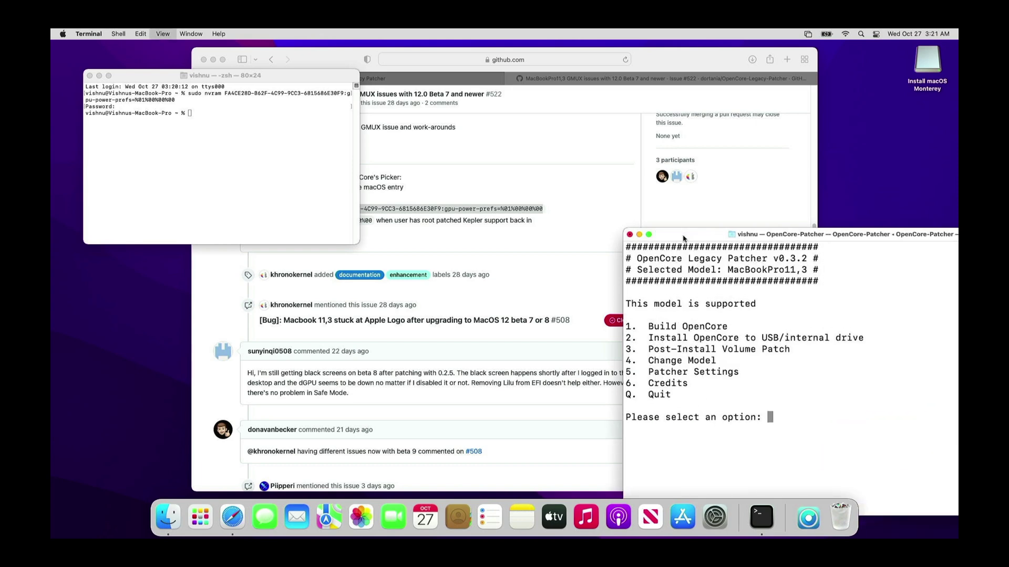
pyautogui.moveTo(693, 242); pyautogui.dragTo(389, 149)
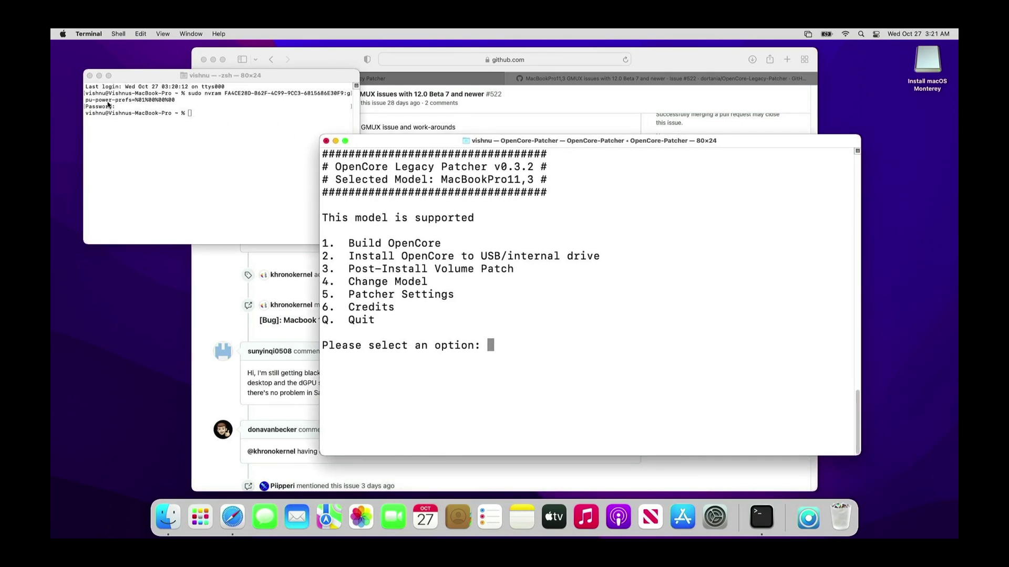
pyautogui.click(89, 76)
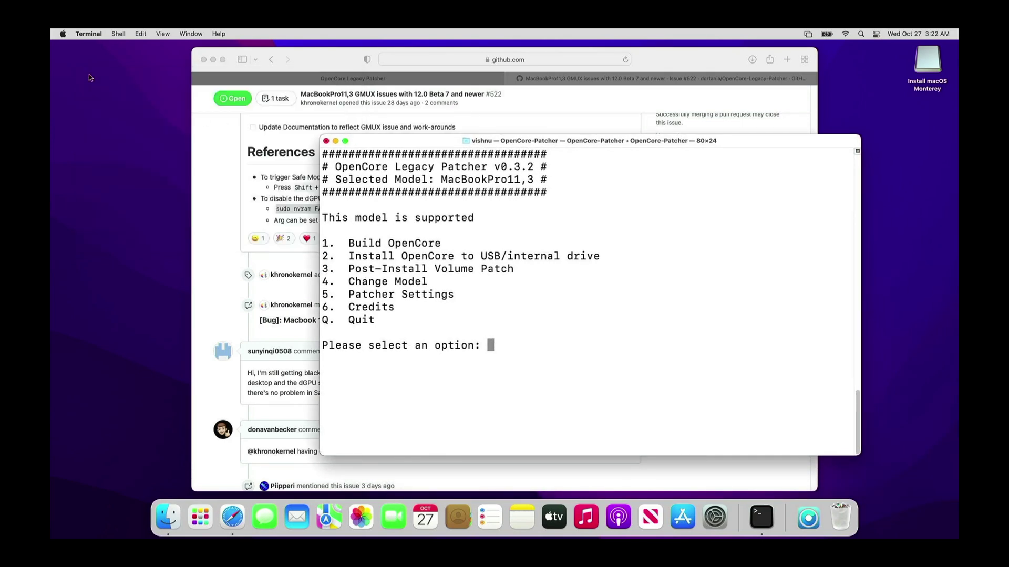
pyautogui.click(213, 60)
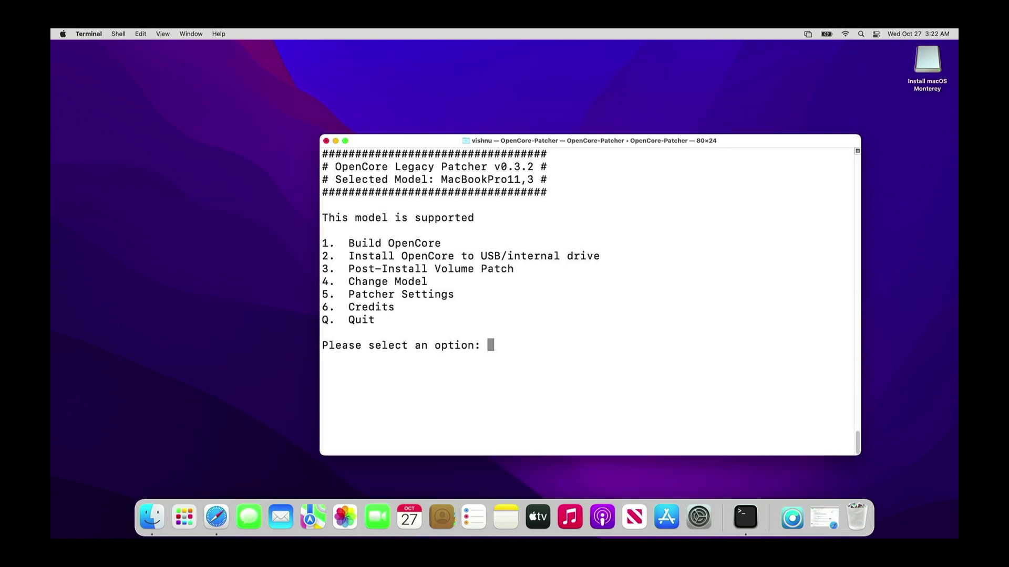
# - Run Post-Install Volume Patch (3) > Patch System Volume (1), confirm y, enter the password and rebuild the kernel cache
pyautogui.write('3')
pyautogui.press('Return')
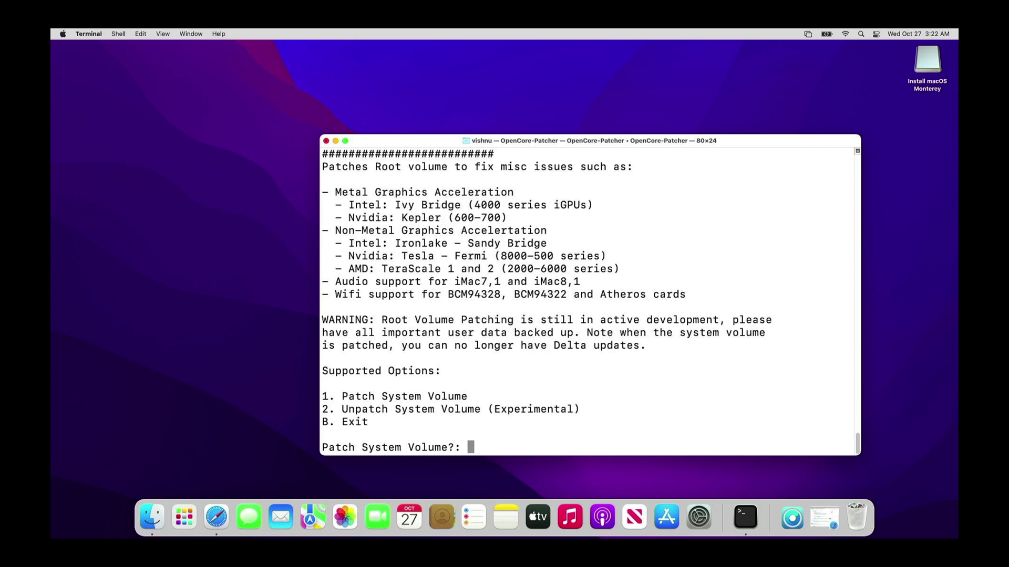
pyautogui.write('1')
pyautogui.press('Return')
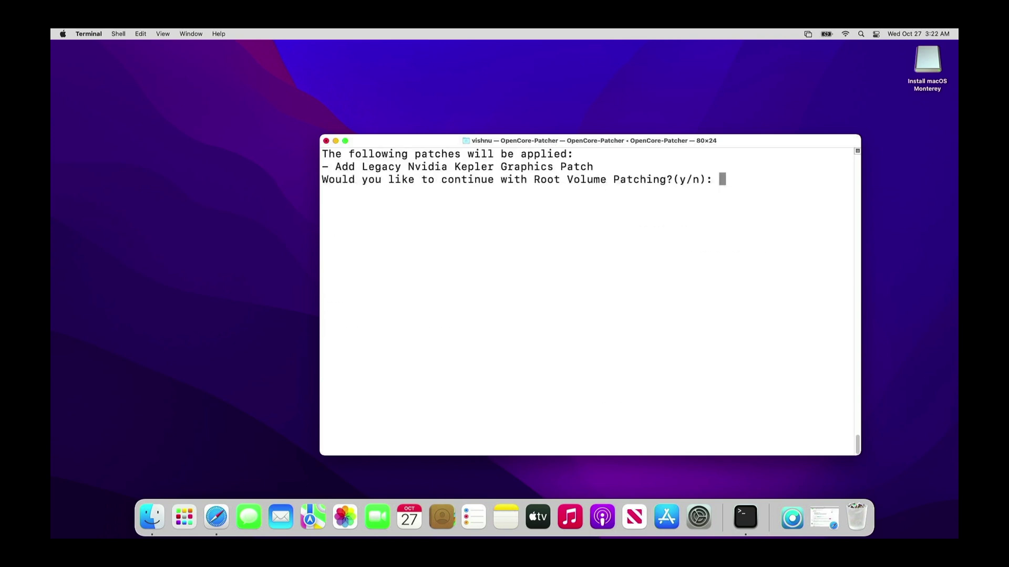
pyautogui.write('y')
pyautogui.press('Return')
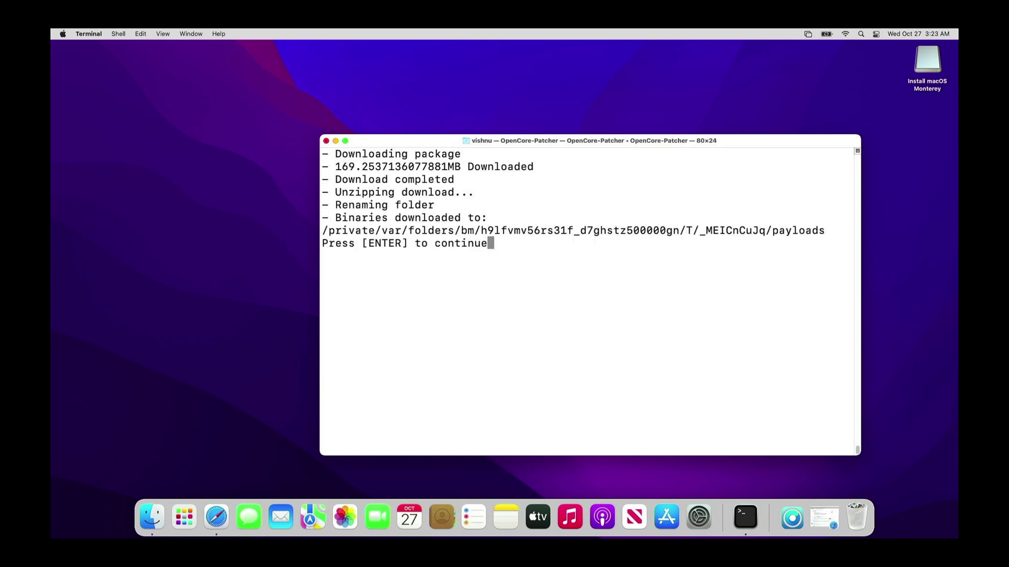
pyautogui.press('Return')
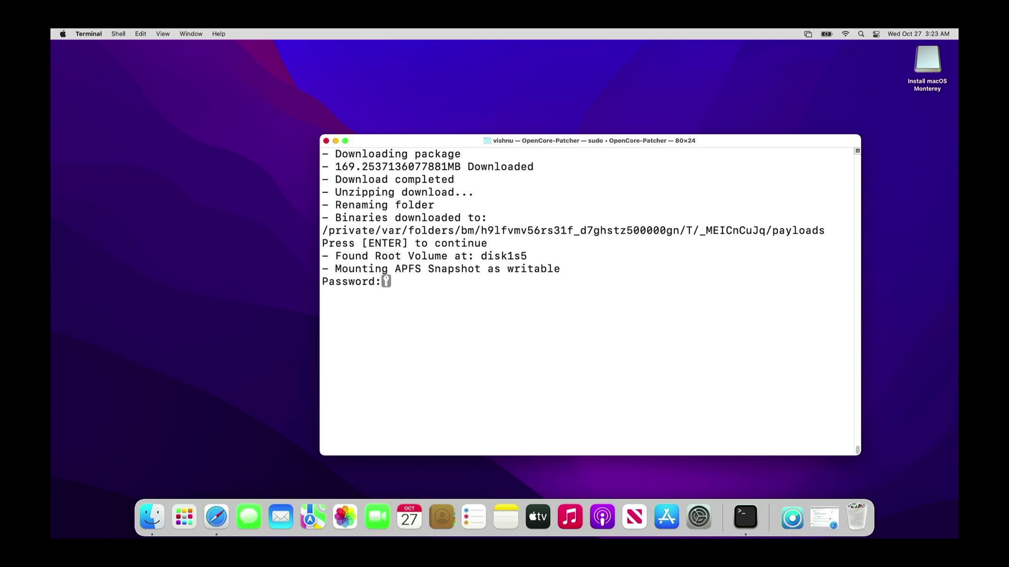
pyautogui.press('Return')
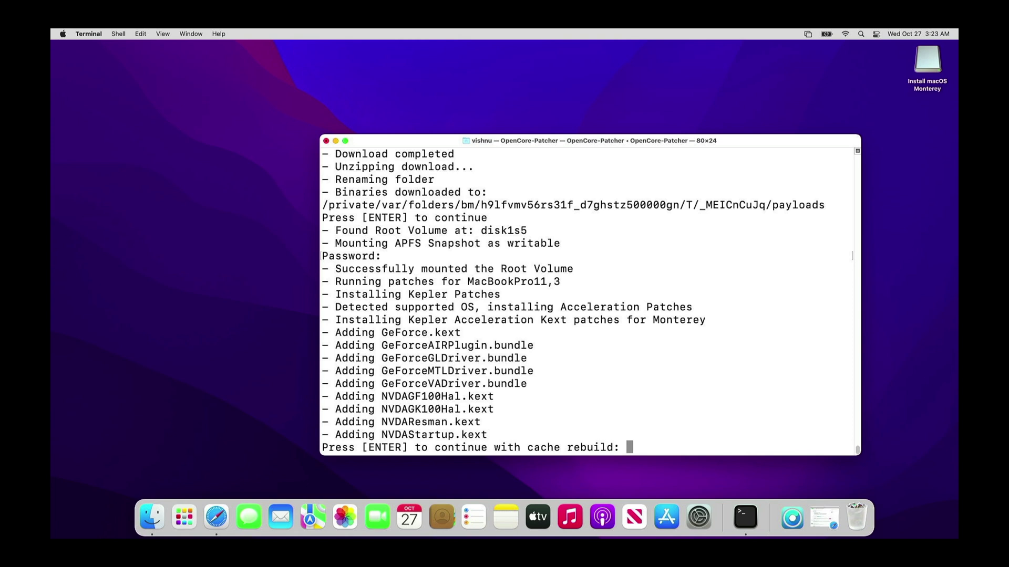
pyautogui.press('Return')
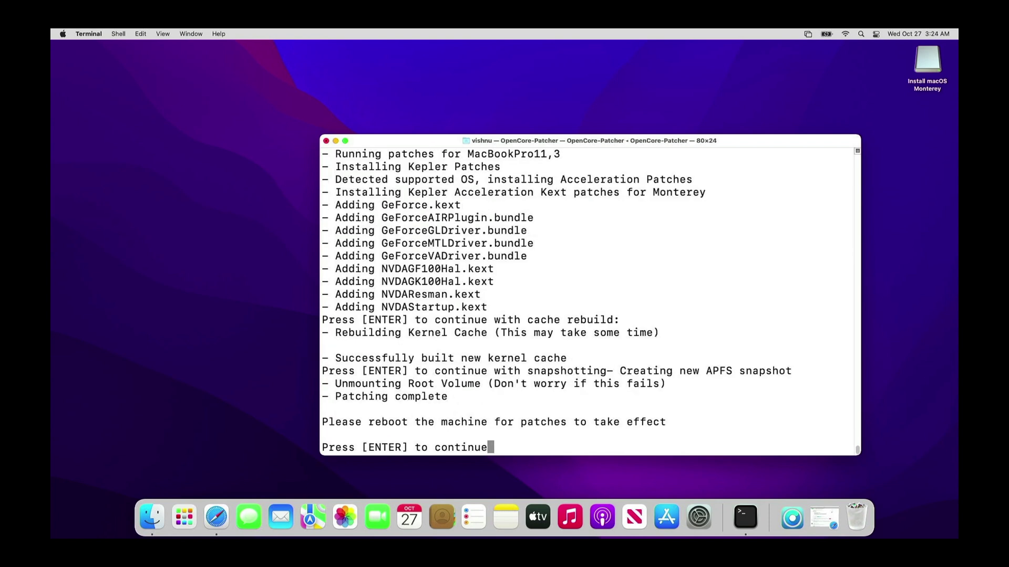
# - Return to the patcher main menu, then restart the Mac, terminating the running patcher
pyautogui.press('Return')
pyautogui.click(60, 34)
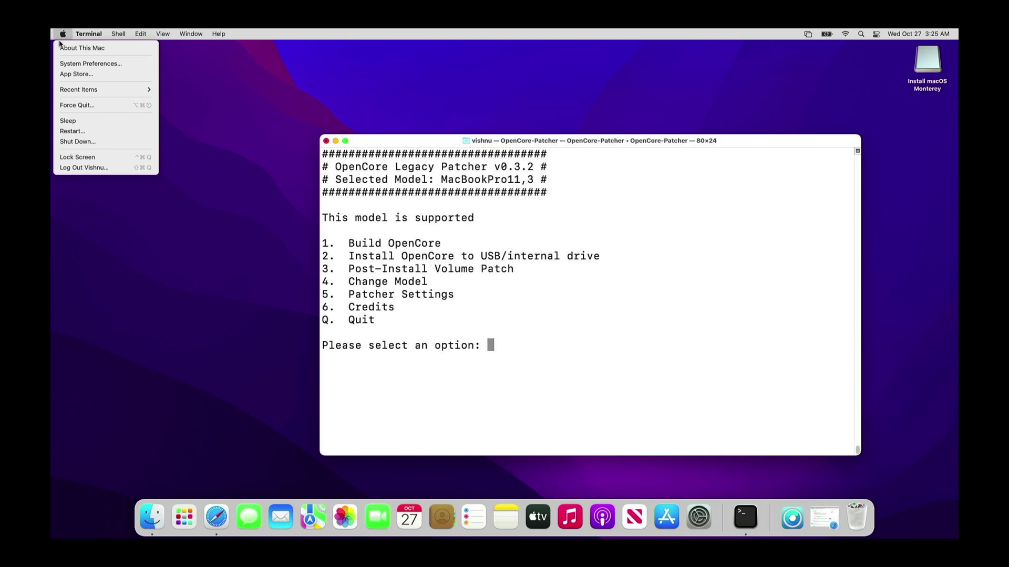
pyautogui.click(89, 131)
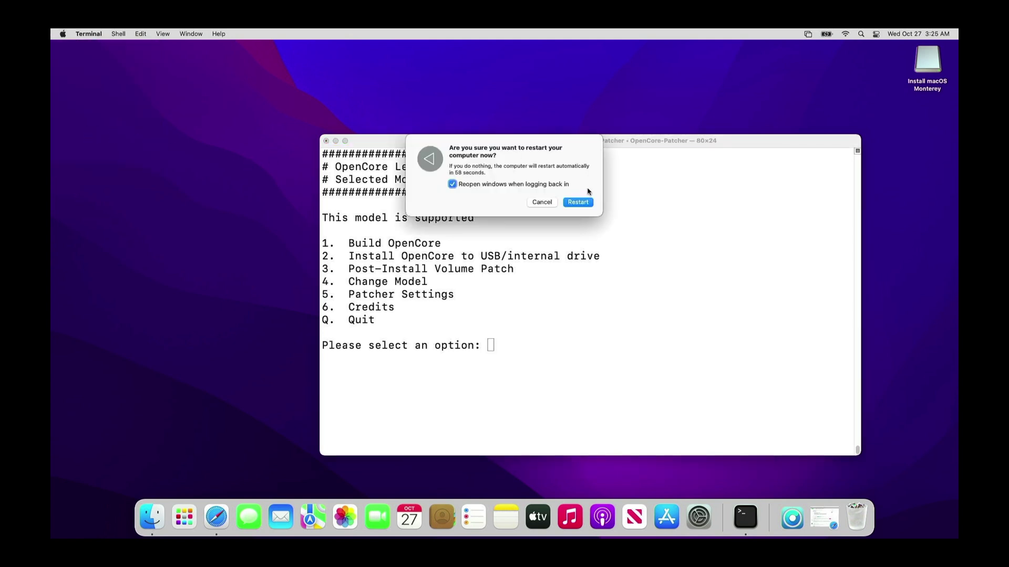
pyautogui.click(586, 204)
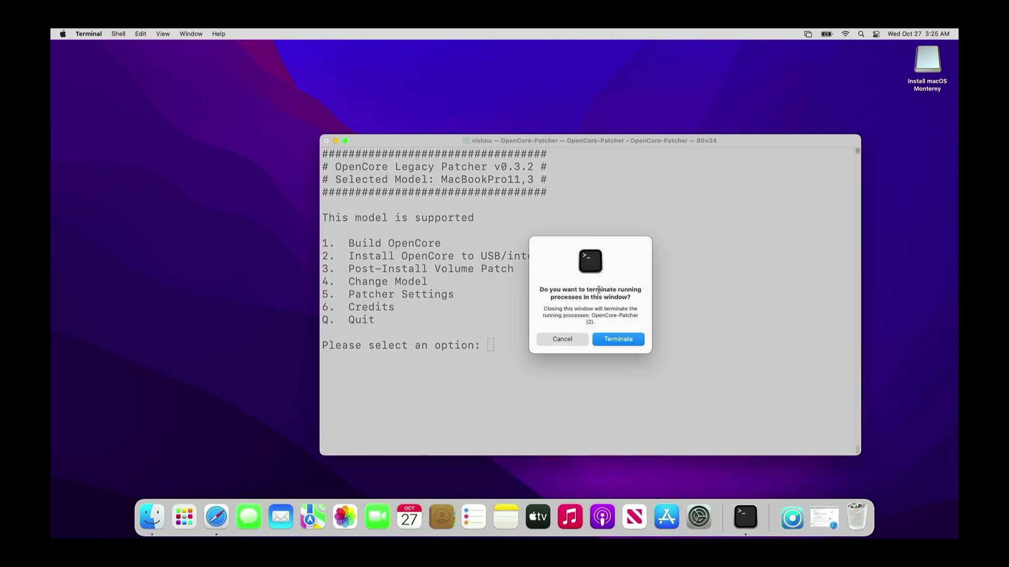
pyautogui.click(622, 339)
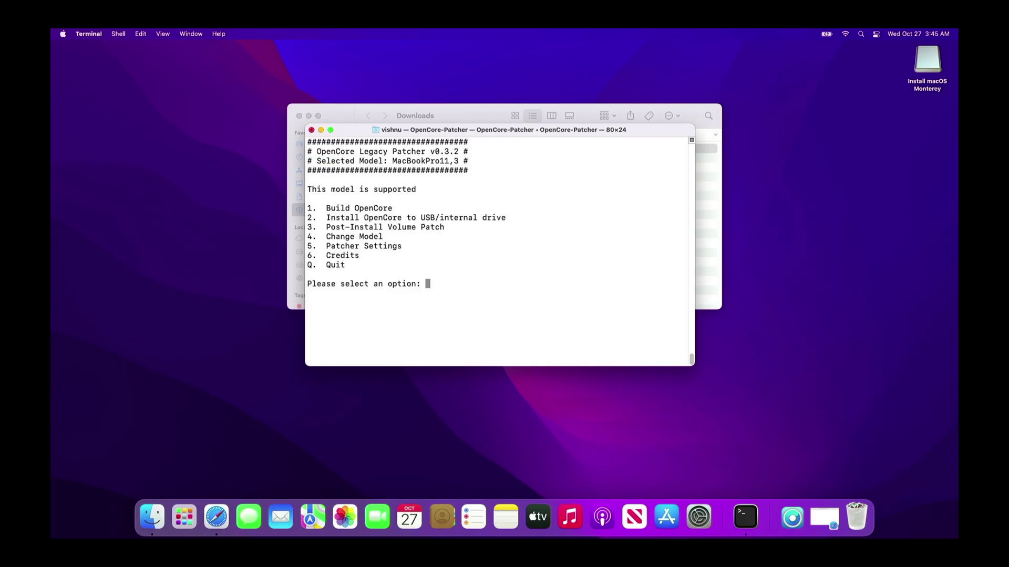
# - Build OpenCore with option 1 and go back to the patcher main menu
pyautogui.write('11')
pyautogui.press('Return')
pyautogui.press('Return')
pyautogui.write('2')
pyautogui.press('Return')
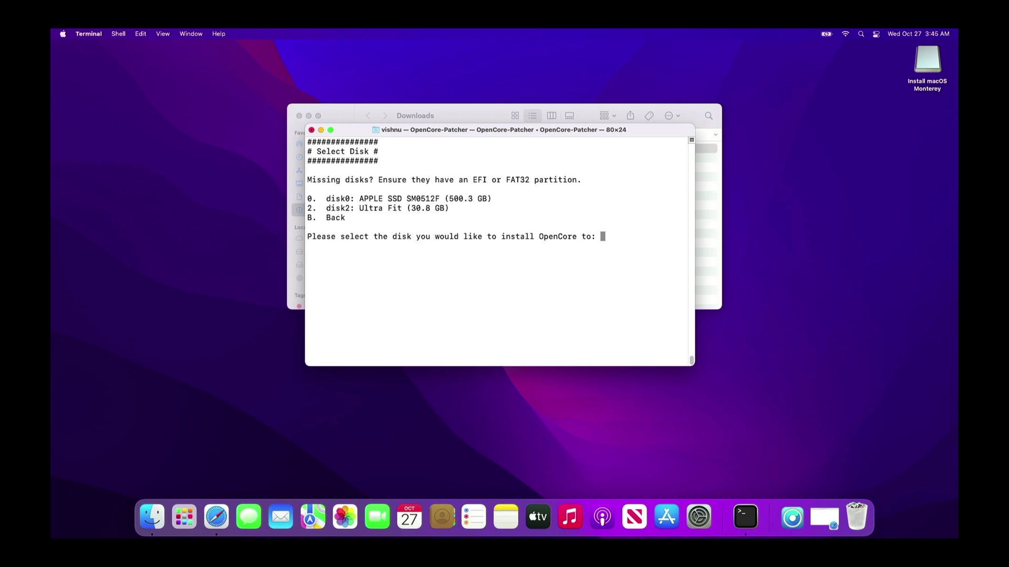
# - Install OpenCore onto the internal disk0's disk0s1 EFI partition, authorizing with the admin password
pyautogui.write('0')
pyautogui.press('Return')
pyautogui.write('1')
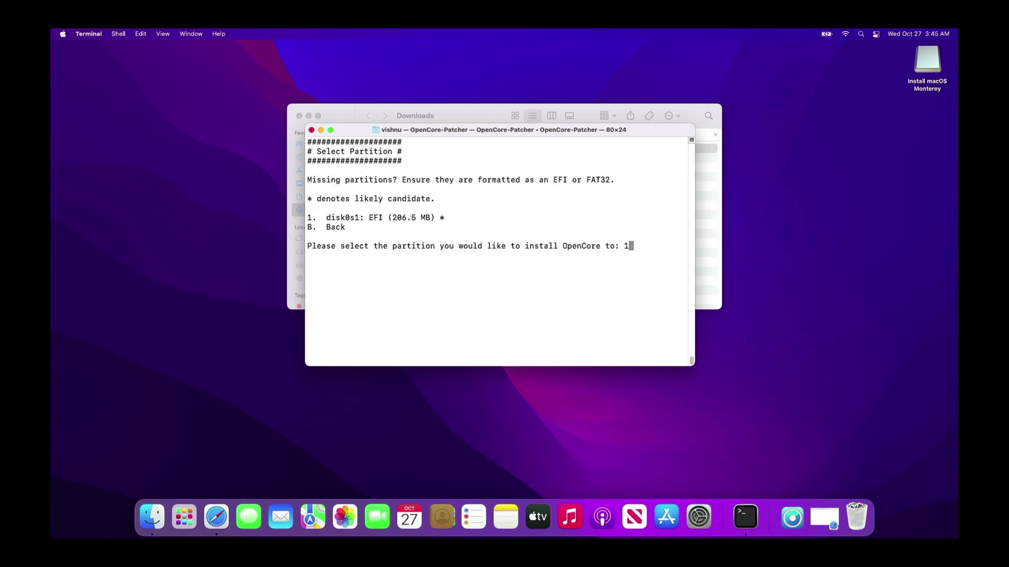
pyautogui.press('Return')
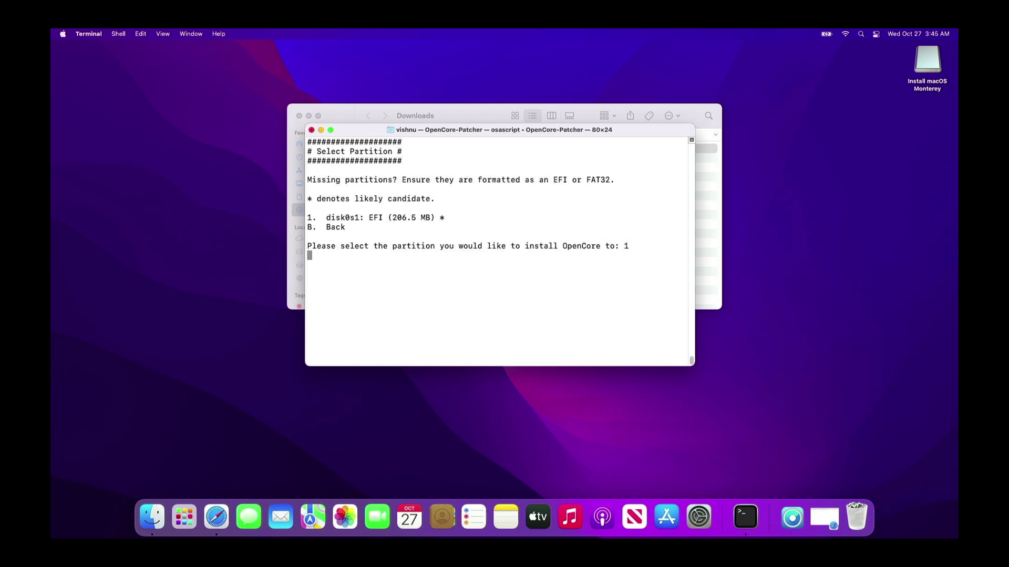
pyautogui.write('••••••••')
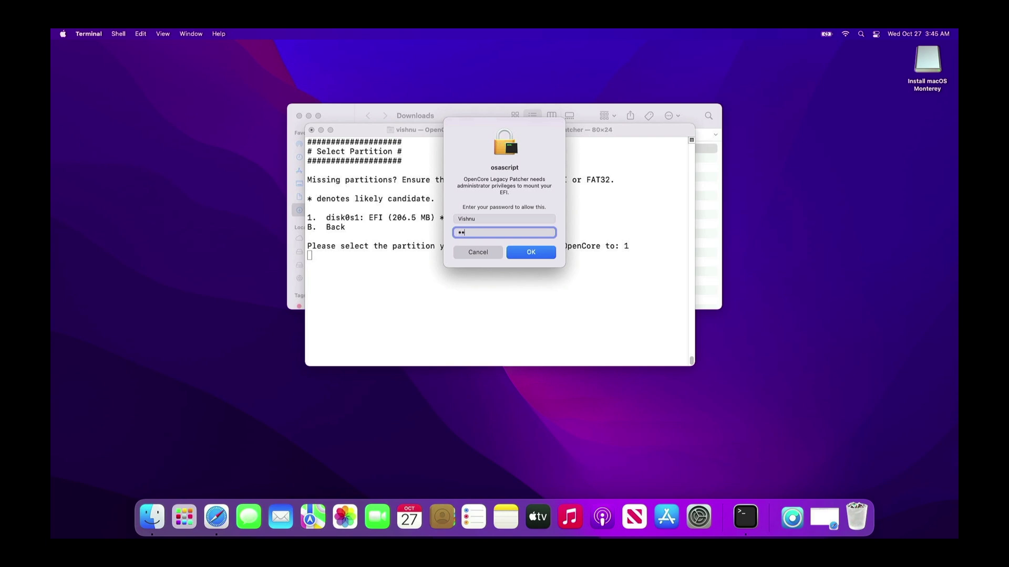
pyautogui.write('•')
pyautogui.press('Return')
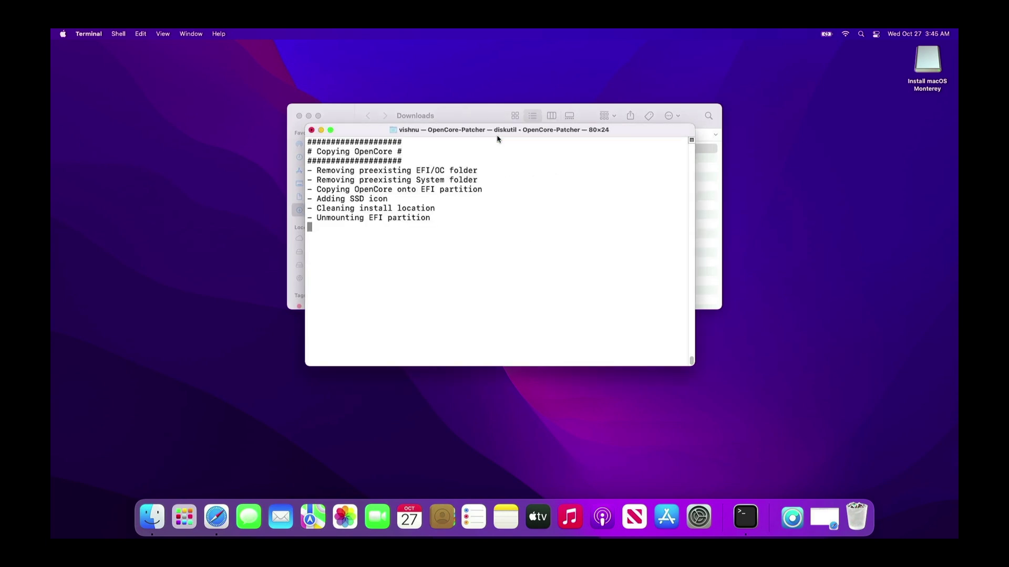
pyautogui.press('Return')
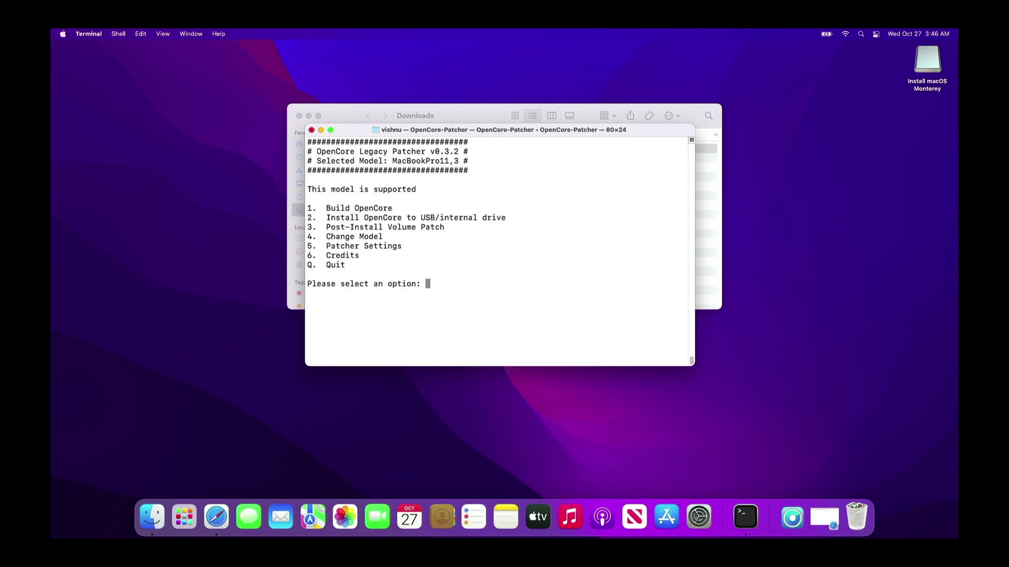
# - Quit the patcher with q, then log back in with the account password
pyautogui.write('q')
pyautogui.press('Return')
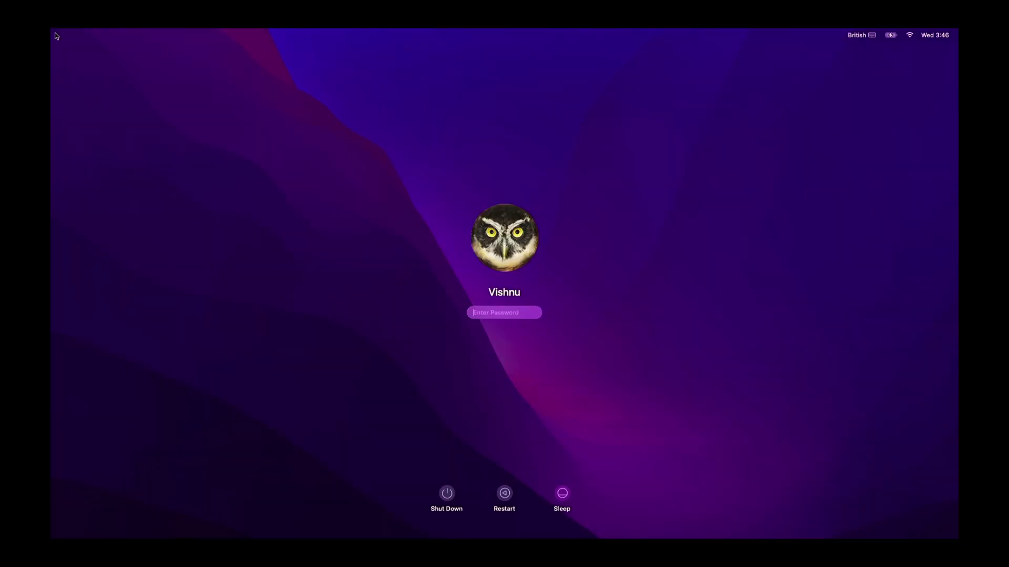
pyautogui.write('********')
pyautogui.press('Return')
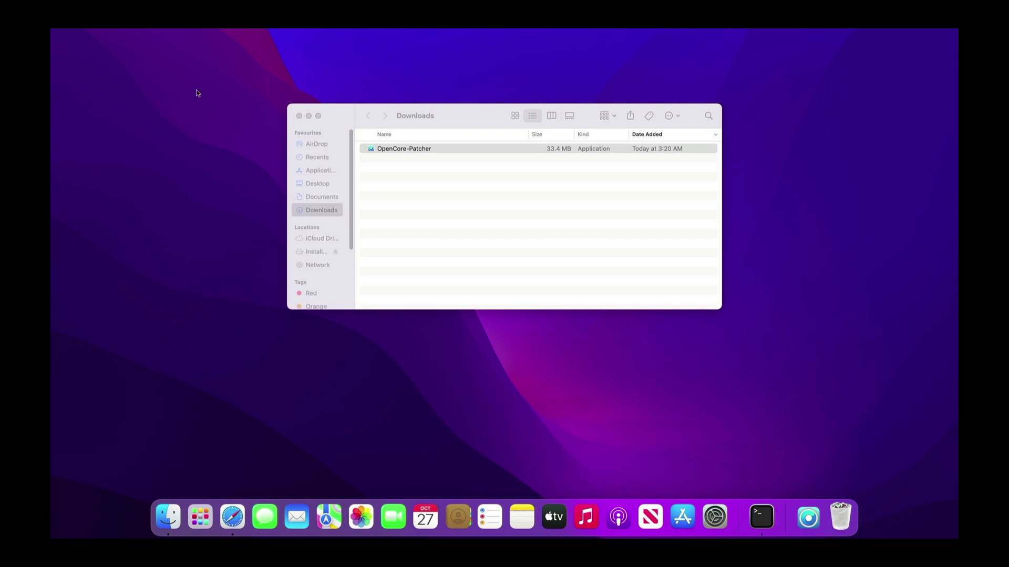
# - Launch OpenCore-Patcher and set the OpenCore picker mode to not show the boot picker by default
pyautogui.click(378, 151)
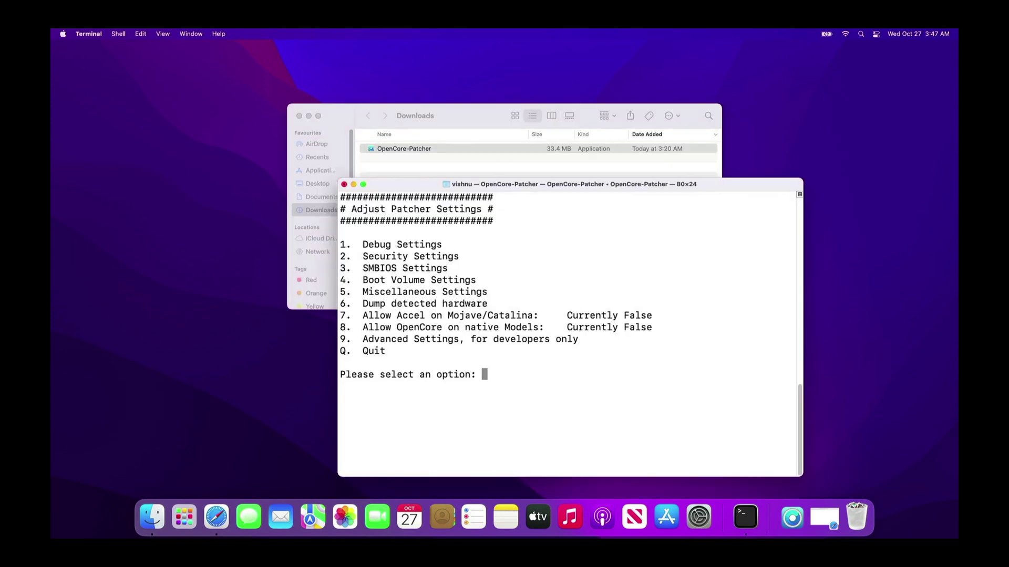
pyautogui.write('5')
pyautogui.press('Return')
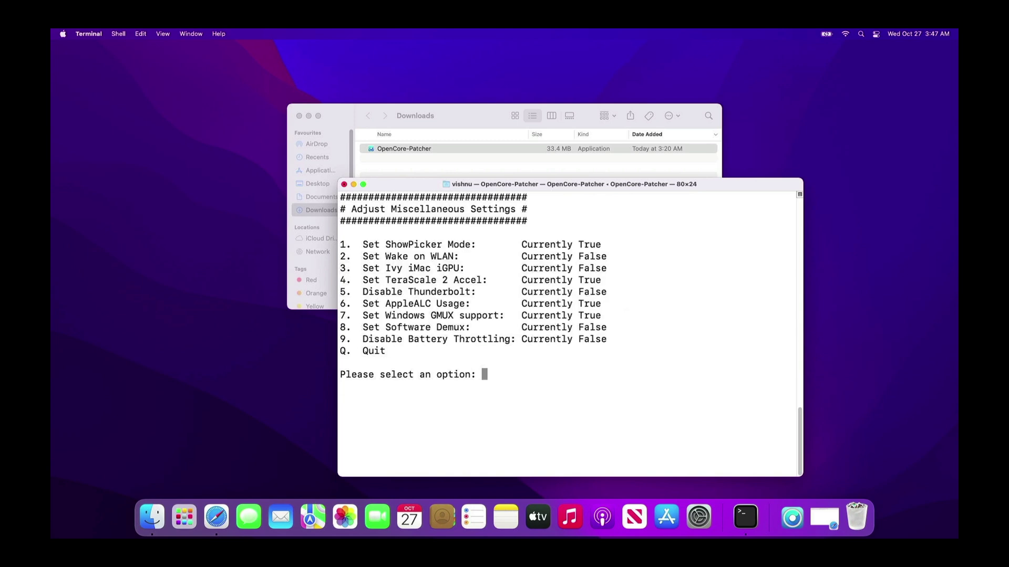
pyautogui.write('1')
pyautogui.press('Return')
pyautogui.write('n')
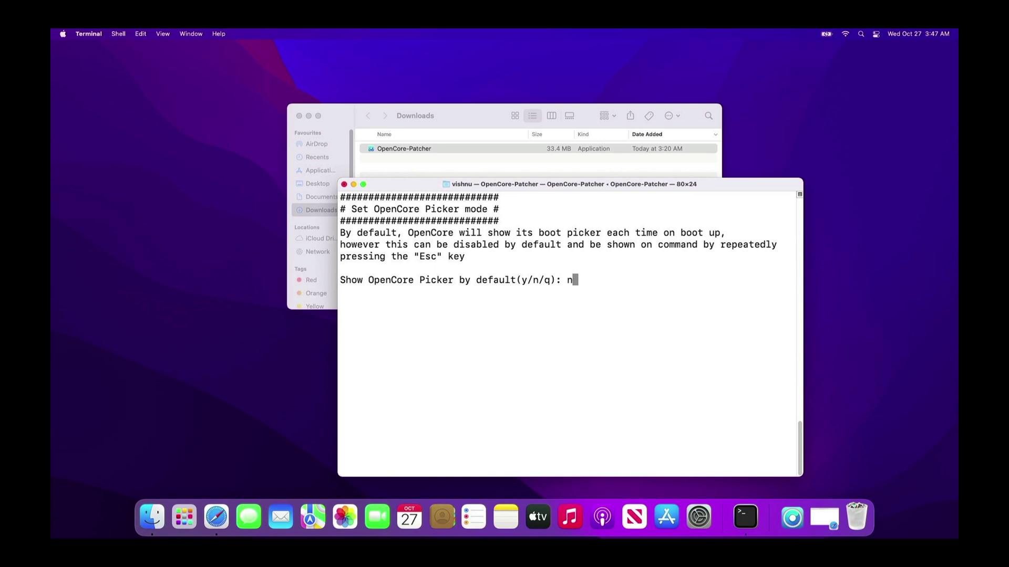
pyautogui.press('Return')
pyautogui.write('q')
pyautogui.press('Return')
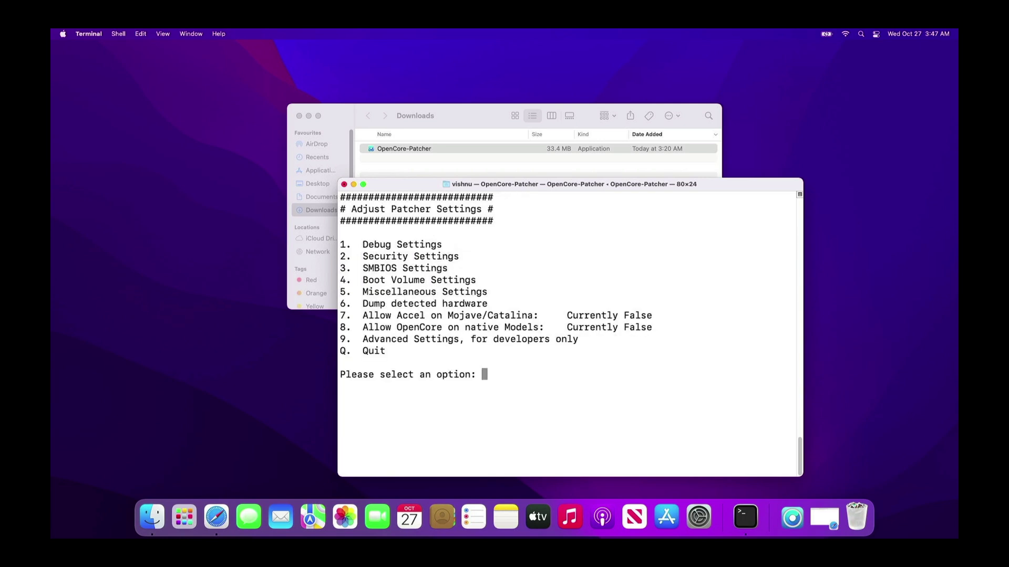
pyautogui.write('q')
pyautogui.press('Return')
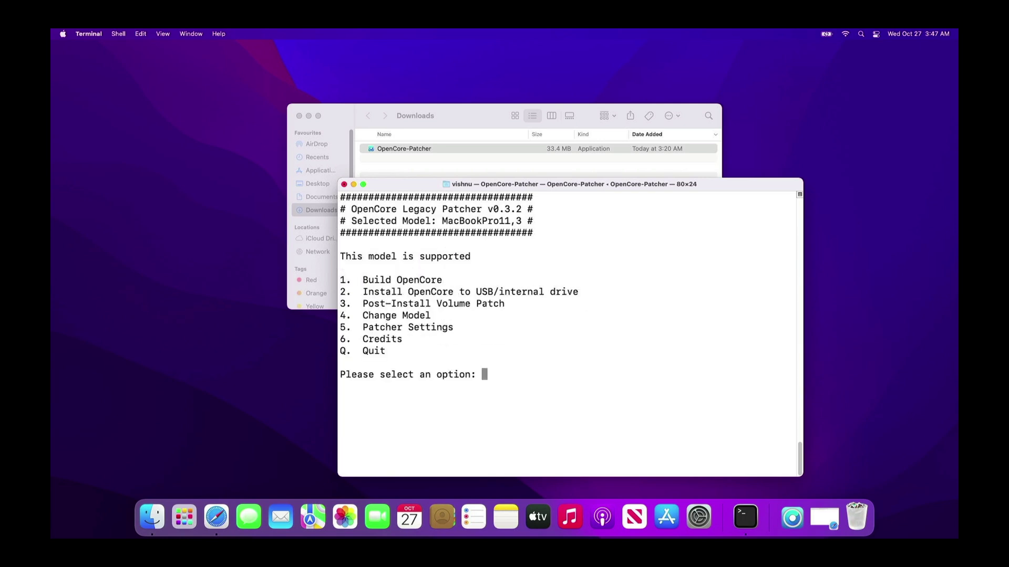
# - Rebuild OpenCore with the new settings and start installing it to a drive
pyautogui.write('1')
pyautogui.press('Return')
pyautogui.press('Return')
pyautogui.write('1')
pyautogui.press('BackSpace')
pyautogui.write('2')
pyautogui.press('Return')
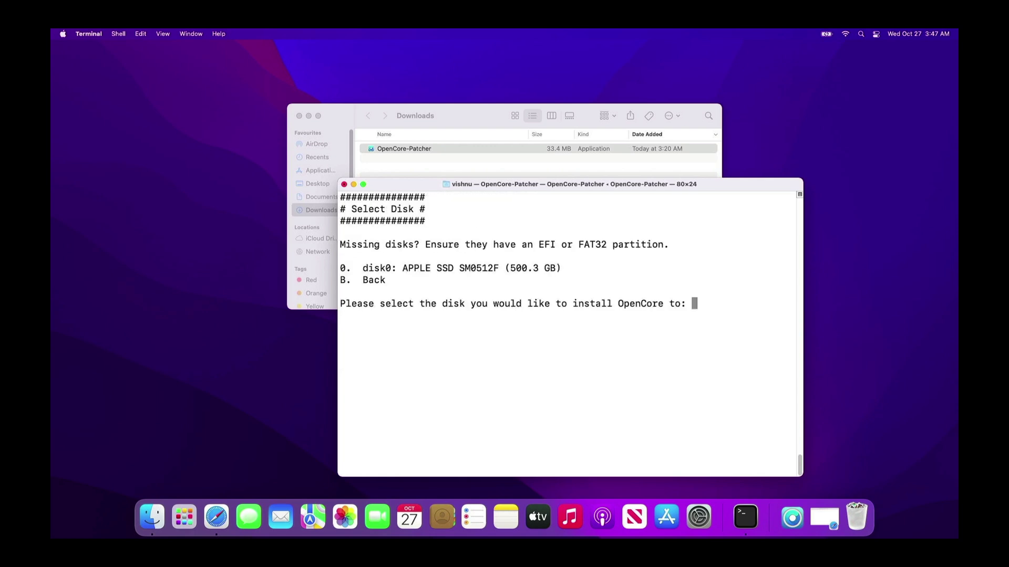
# - Install the rebuilt OpenCore onto the APPLE SSD's disk0s1 EFI partition using the admin password
pyautogui.write('0')
pyautogui.press('Return')
pyautogui.write('1')
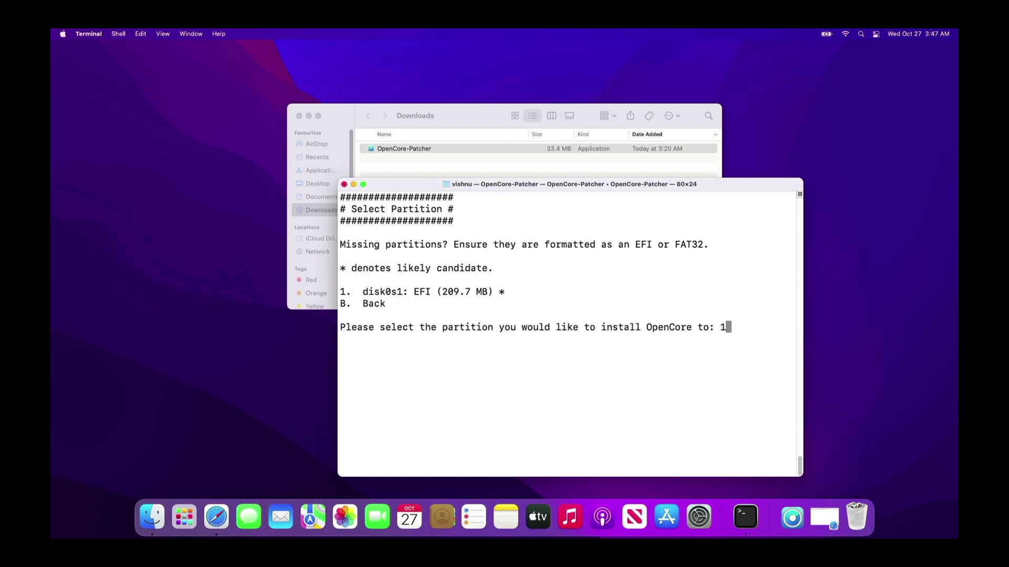
pyautogui.press('Return')
pyautogui.write('••••••••')
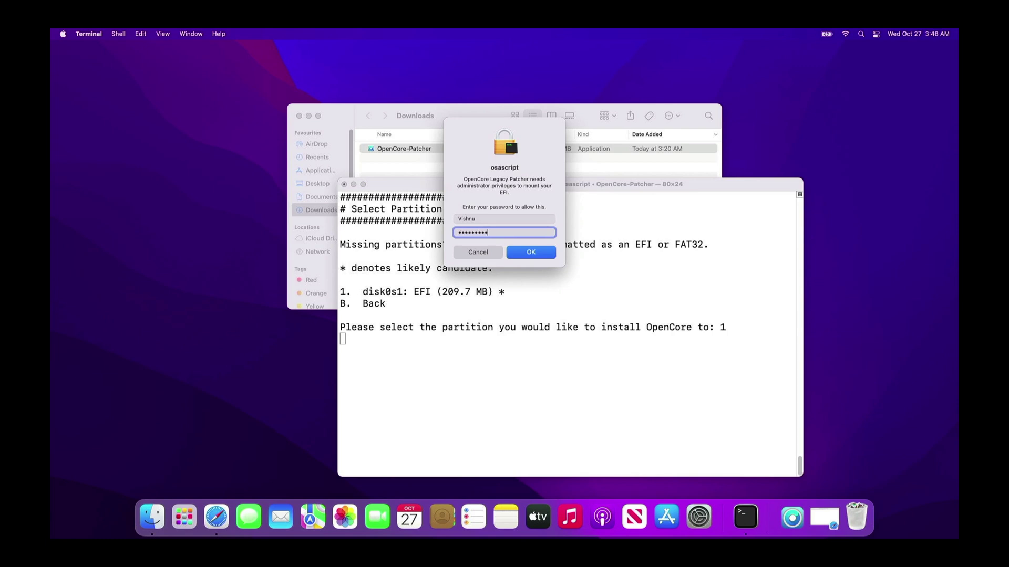
pyautogui.press('Return')
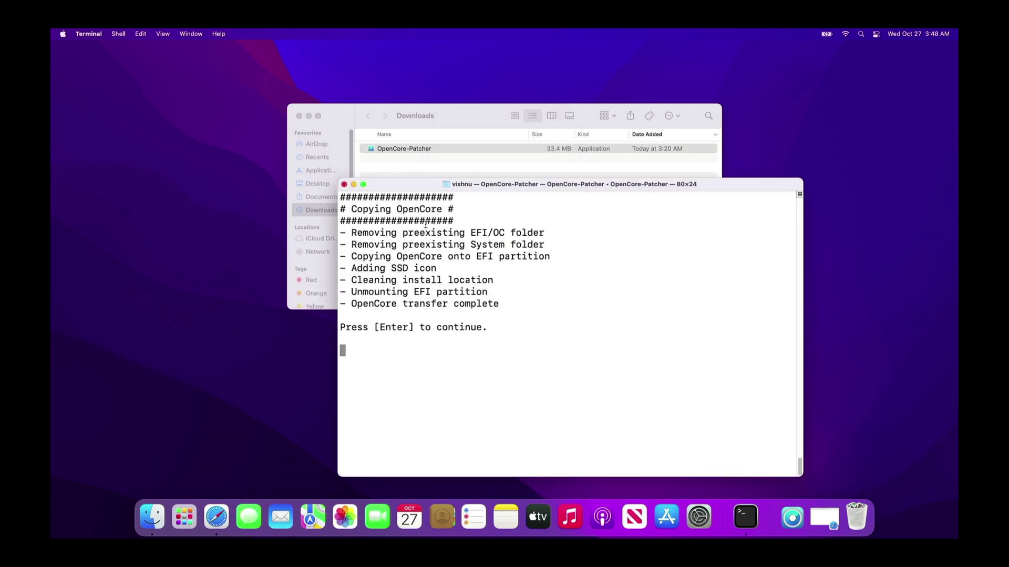
pyautogui.press('Return')
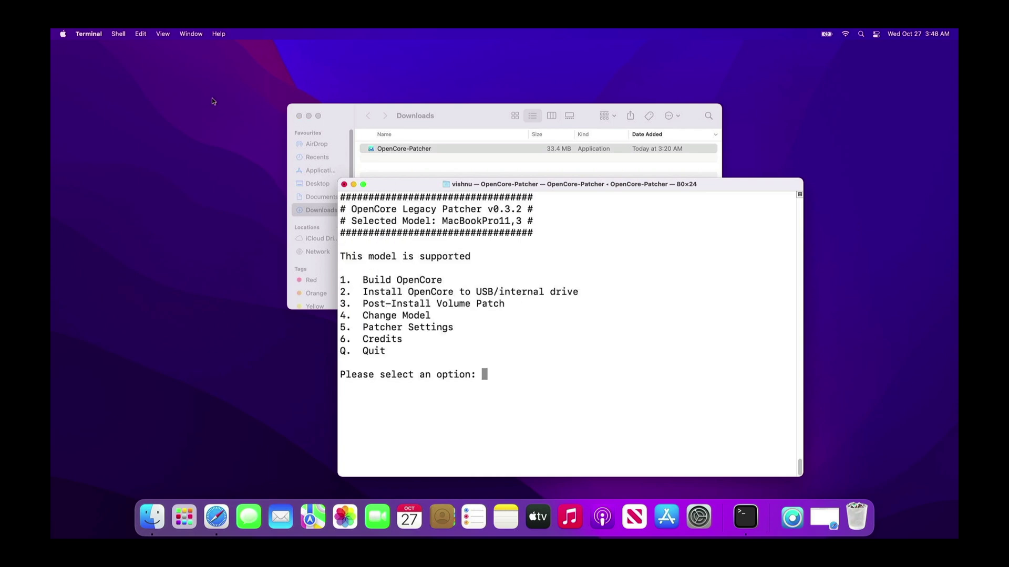
# - Restart the Mac from the Apple menu and confirm the restart
pyautogui.click(61, 35)
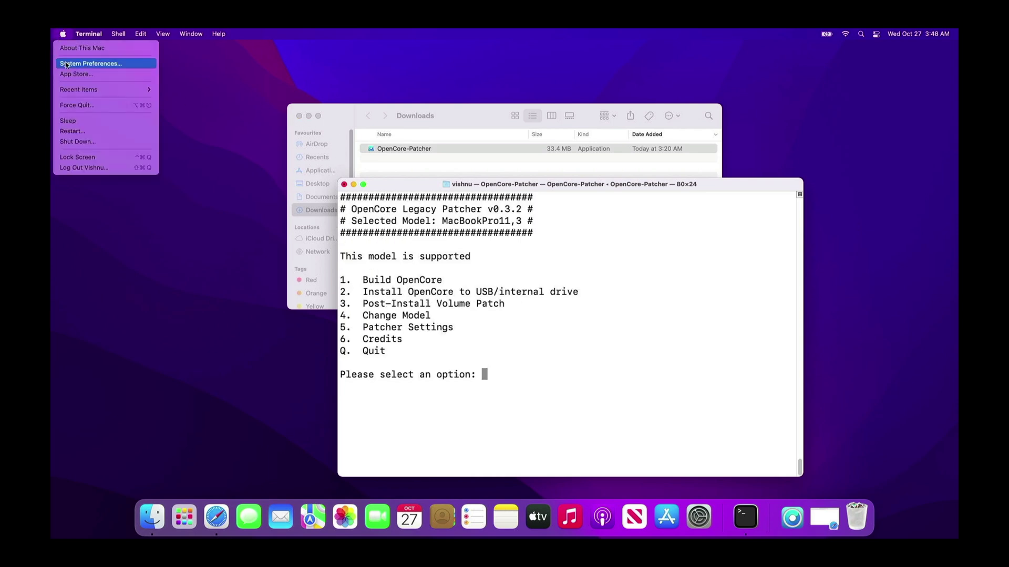
pyautogui.click(89, 136)
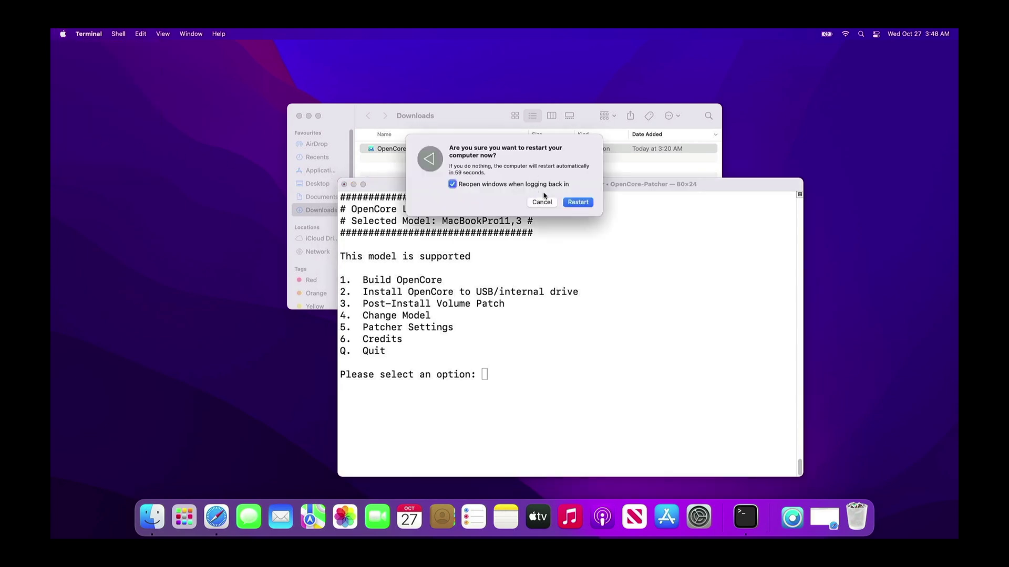
pyautogui.click(578, 203)
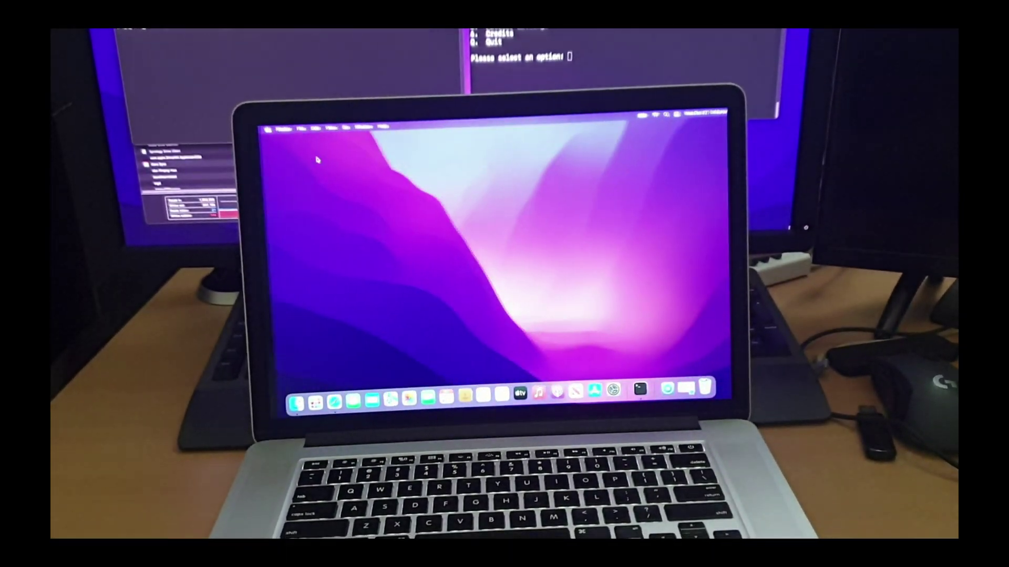
# - Test the screen brightness, keyboard backlight and volume keys
pyautogui.hotkey('ctrl', 'Right')
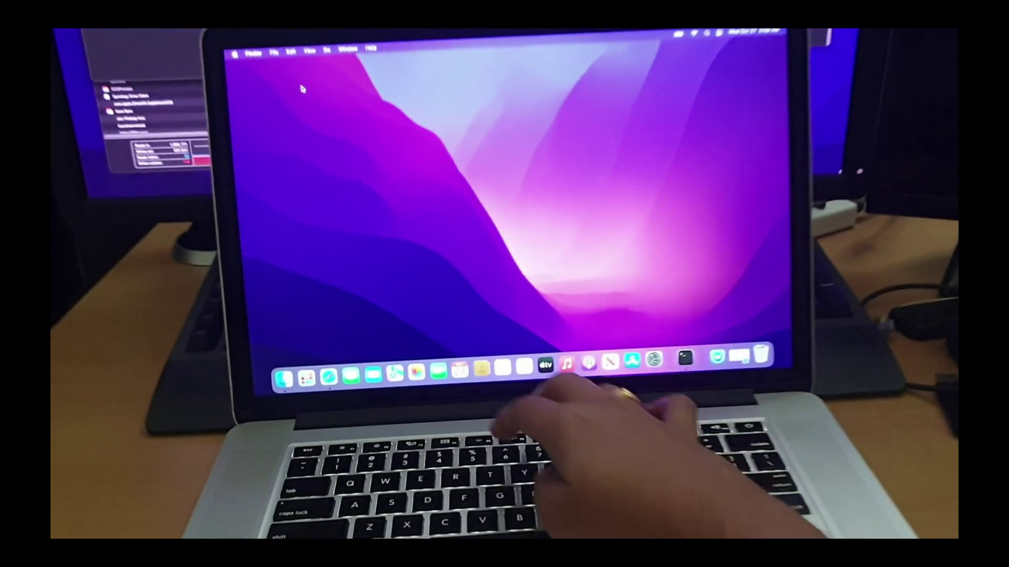
pyautogui.press('F2')
pyautogui.press('F2')
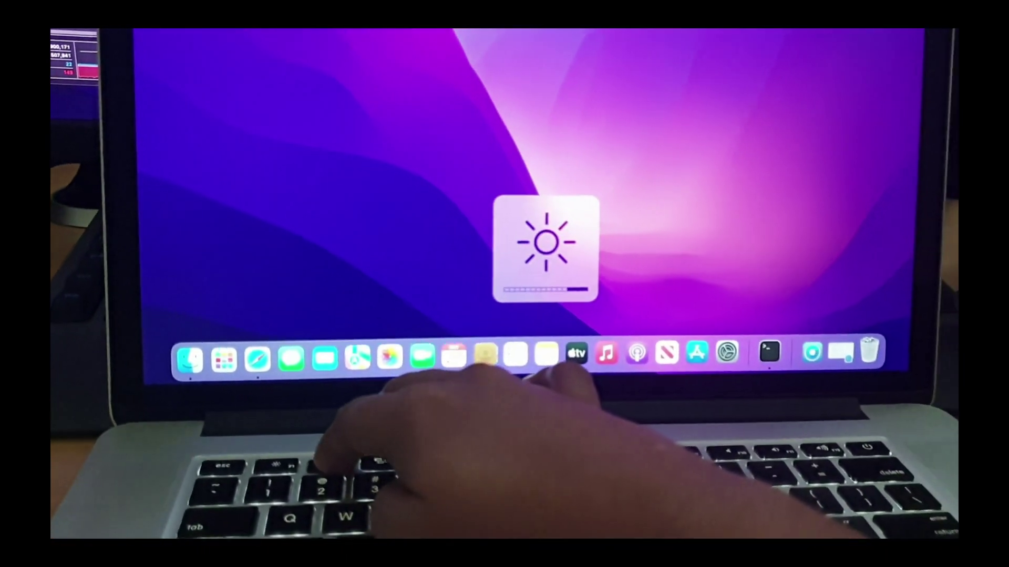
pyautogui.press('F2')
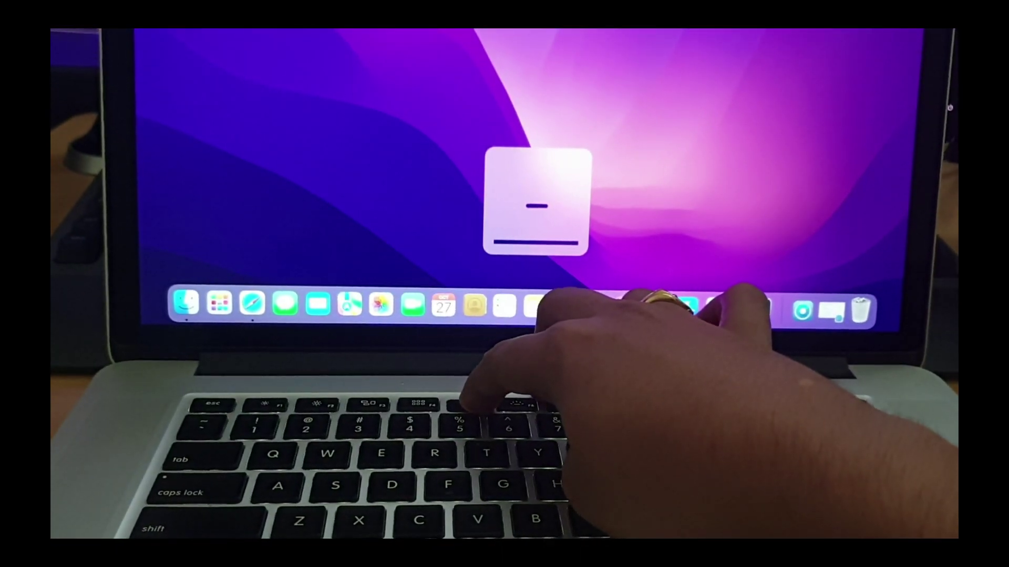
pyautogui.press('XF86KbdBrightnessUp')
pyautogui.press('XF86KbdBrightnessUp')
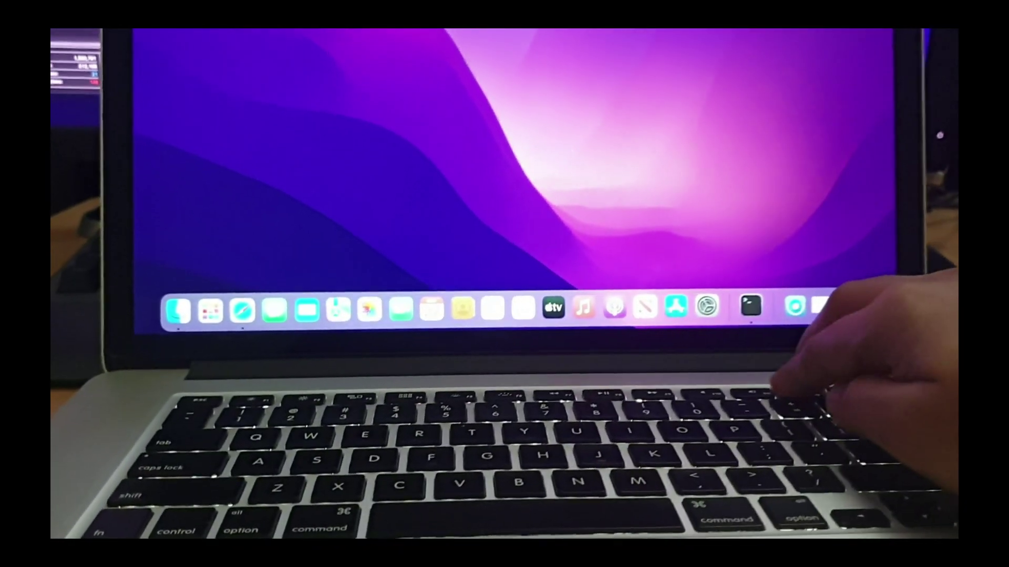
pyautogui.press('XF86AudioRaiseVolume')
# - Check that Mission Control works, open a Finder window, and open and close Launchpad
pyautogui.press('XF86LaunchA')
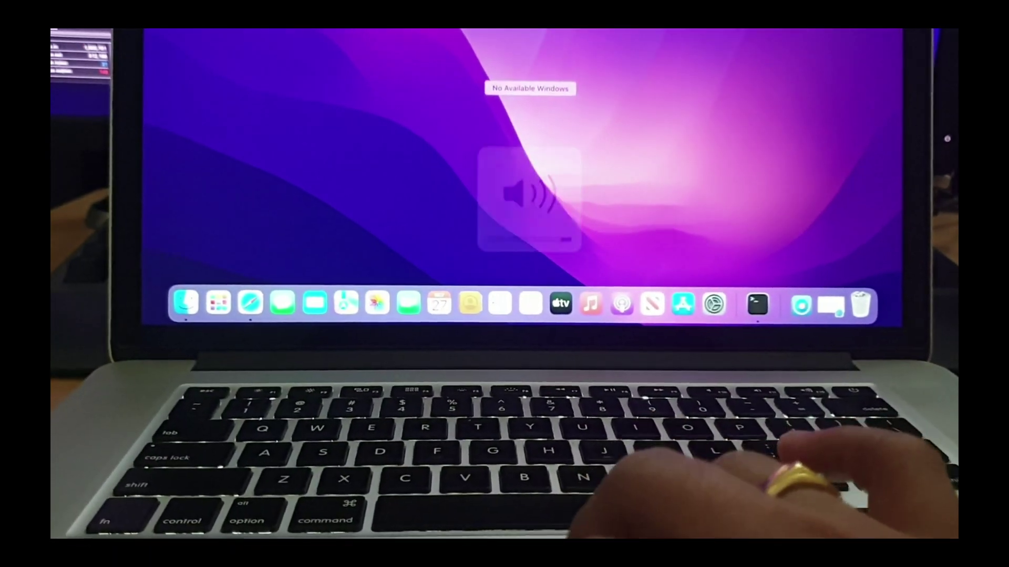
pyautogui.press('XF86LaunchA')
pyautogui.hotkey('ctrl', 'Right')
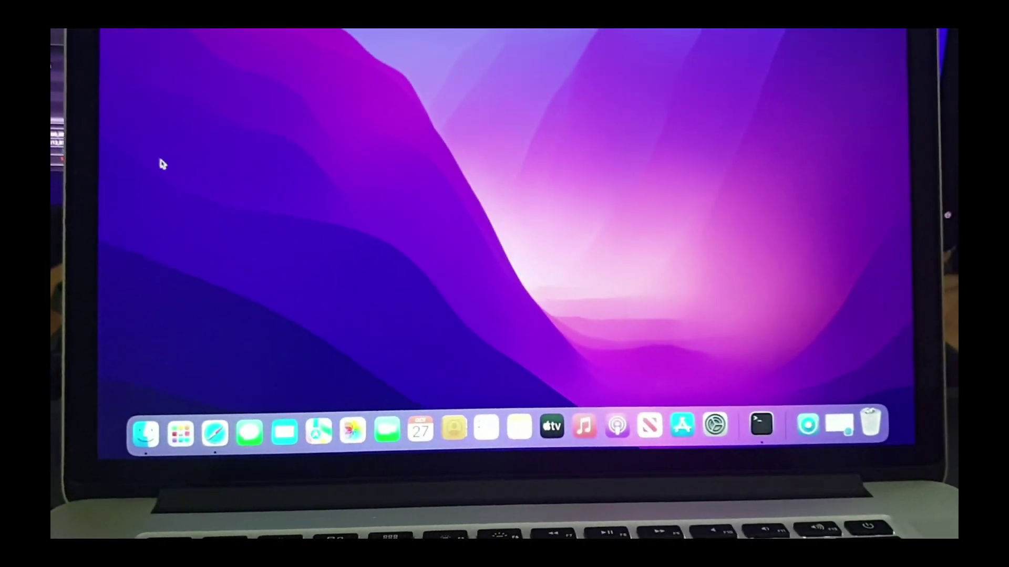
pyautogui.click(134, 433)
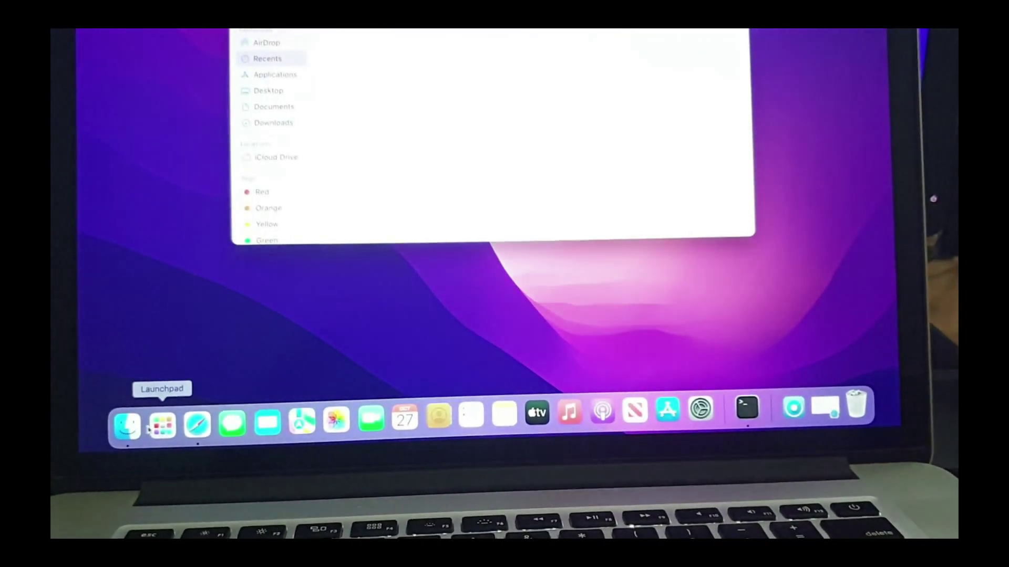
pyautogui.click(158, 432)
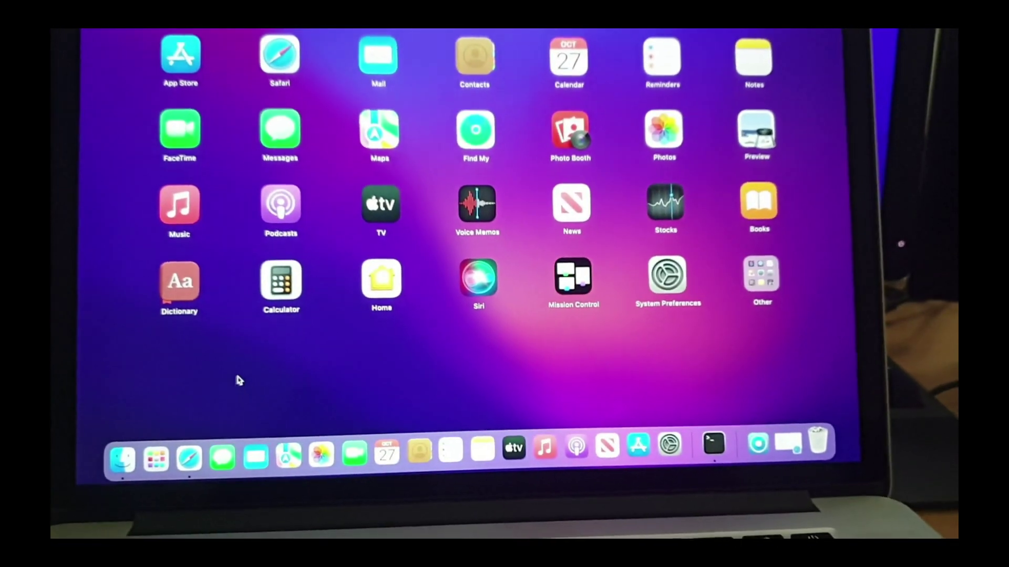
pyautogui.click(239, 379)
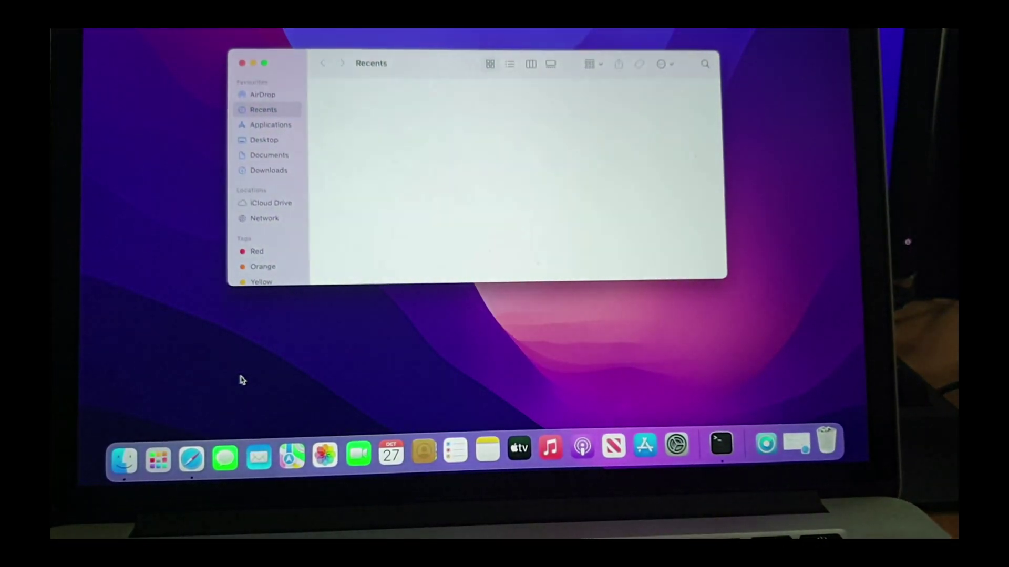